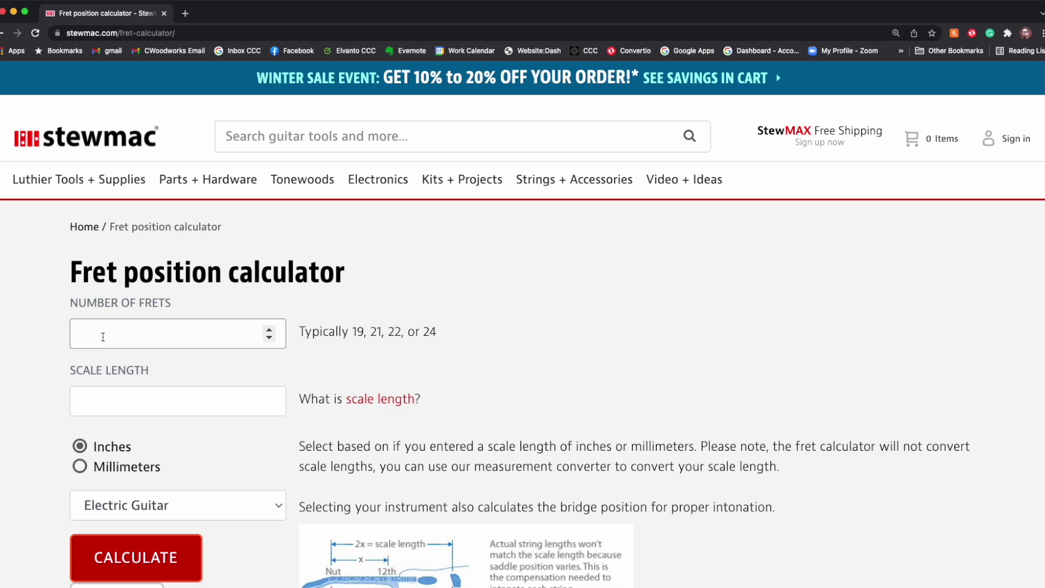
Step: Calculate fret positions for 22 frets on a 24-inch scale length
type("22")
left_click(114, 399)
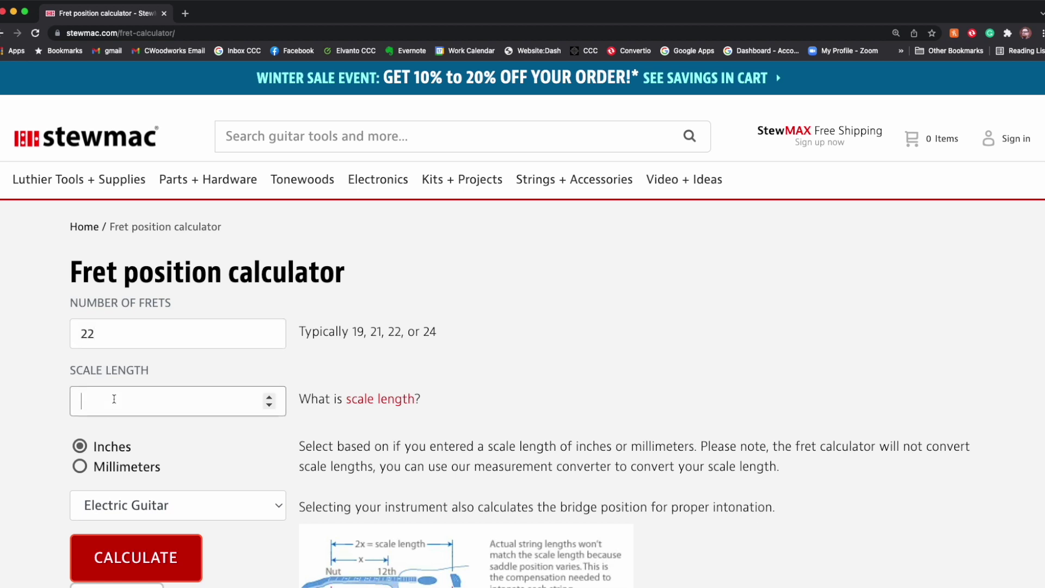
type("24")
left_click(147, 562)
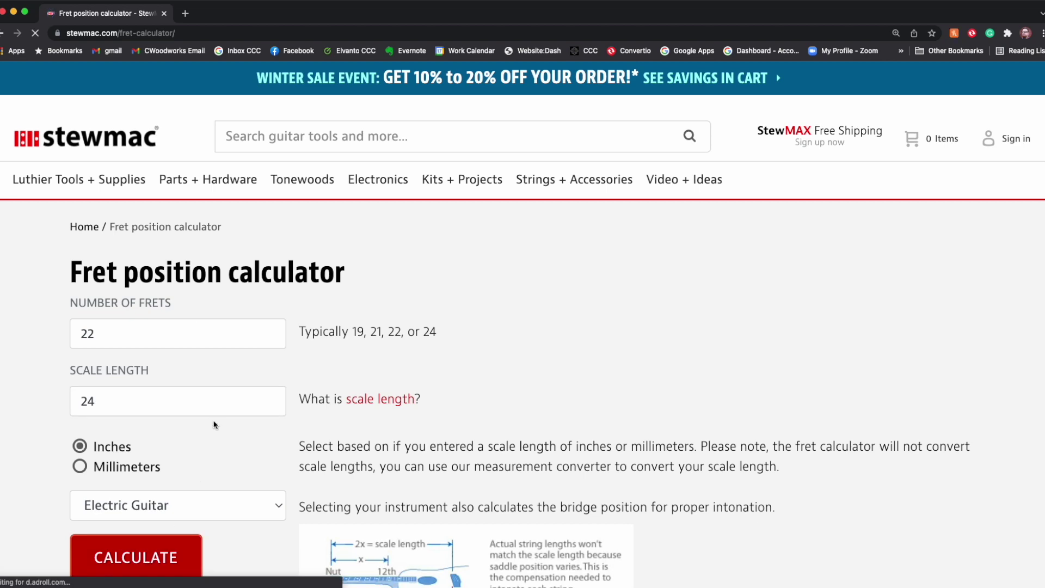
Step: Review the calculated fret table for the 24-inch scale and print it
scroll(214, 425, "down", 10)
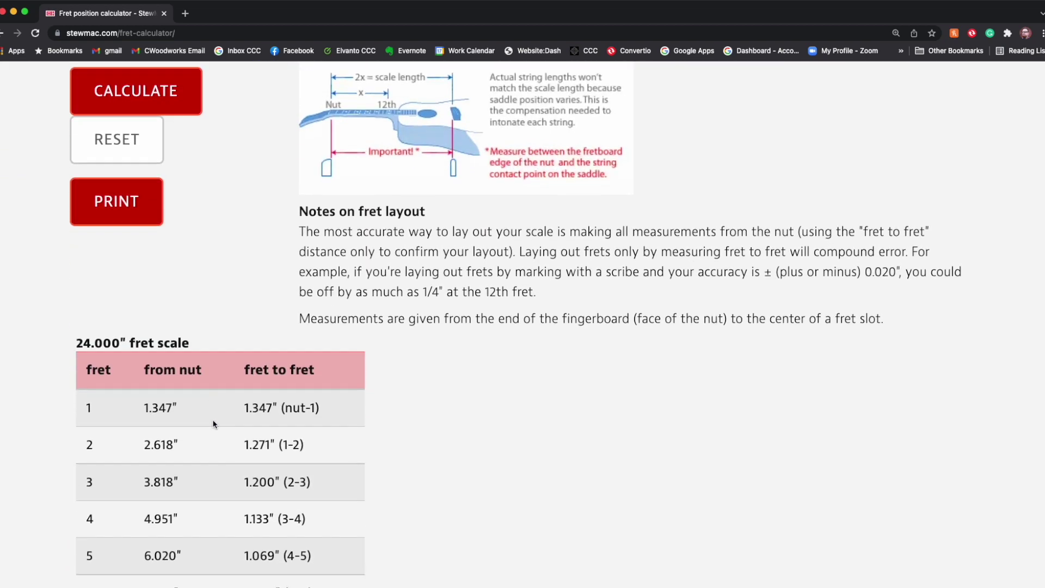
scroll(173, 357, "down", 4)
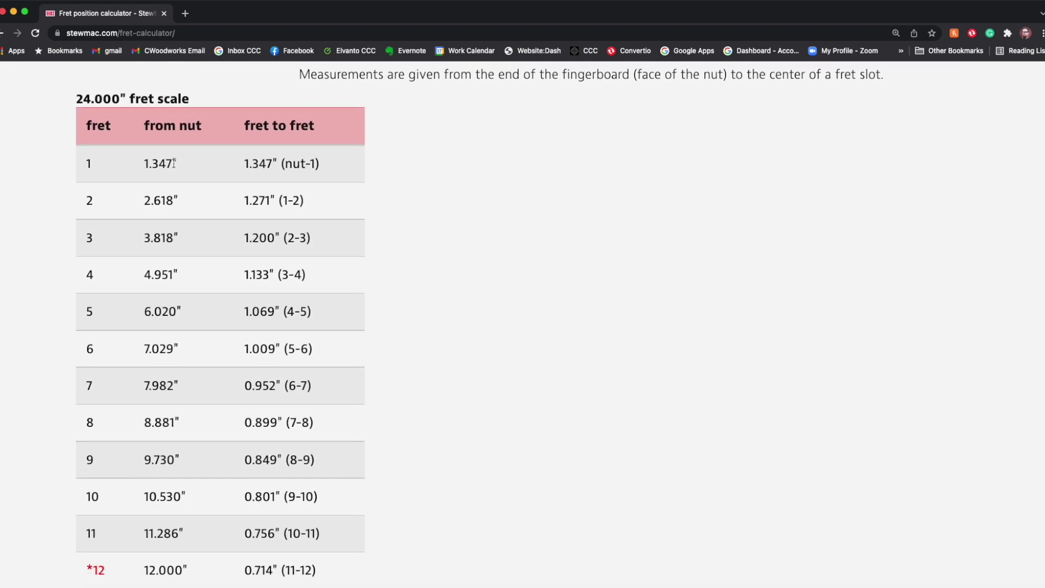
scroll(154, 175, "down", 1)
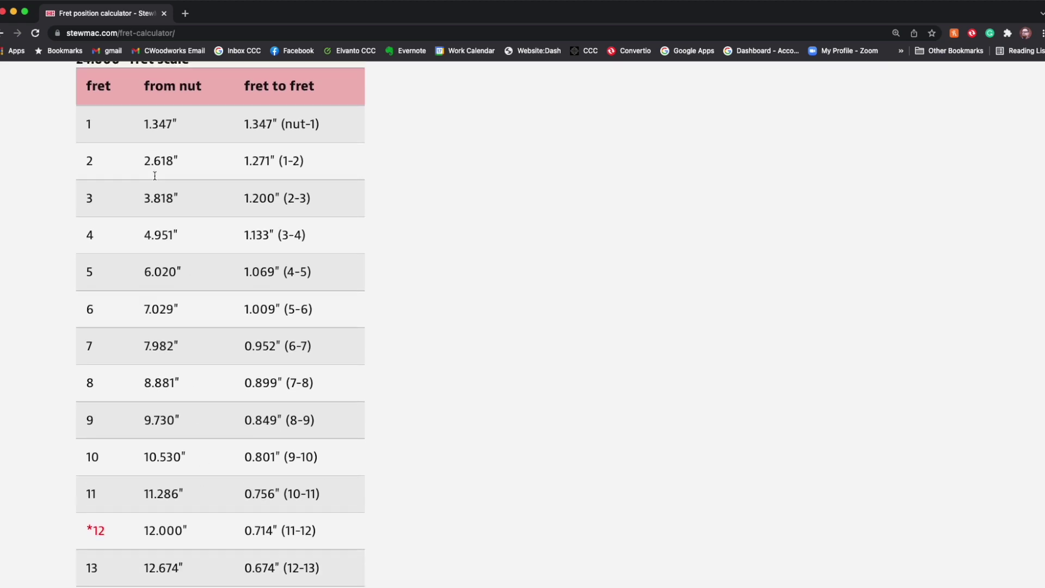
scroll(153, 174, "up", 3)
left_click(127, 94)
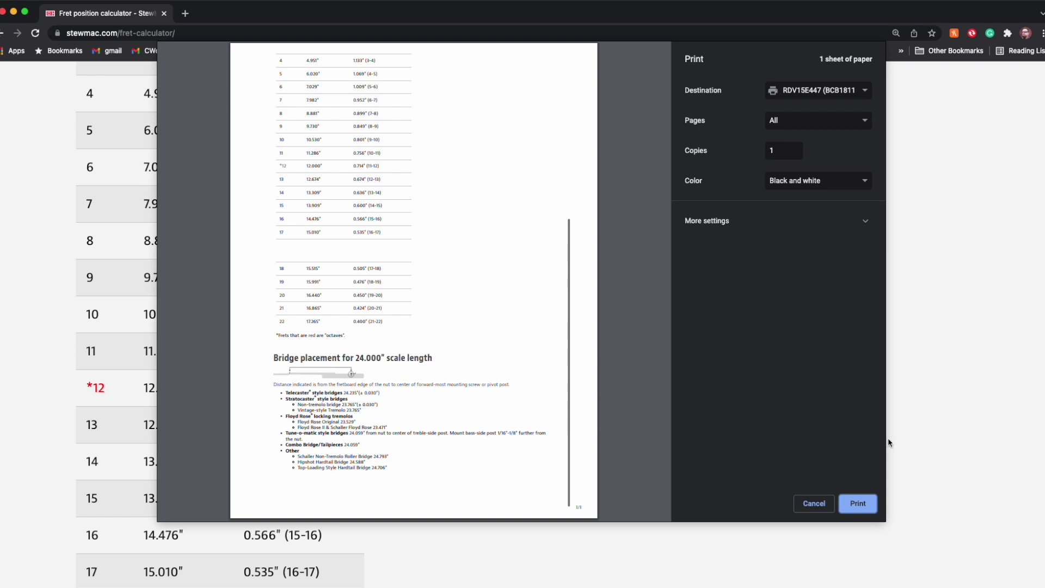
left_click(858, 505)
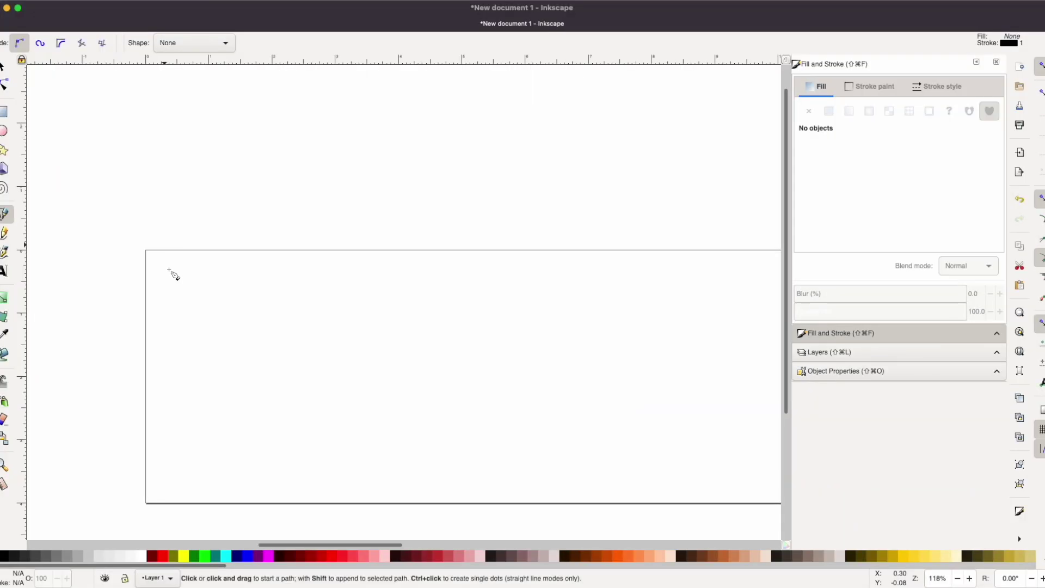
Step: In Inkscape, draw a vertical line about 4.39 in long with the Pen tool, near the page's left edge
left_click(155, 238)
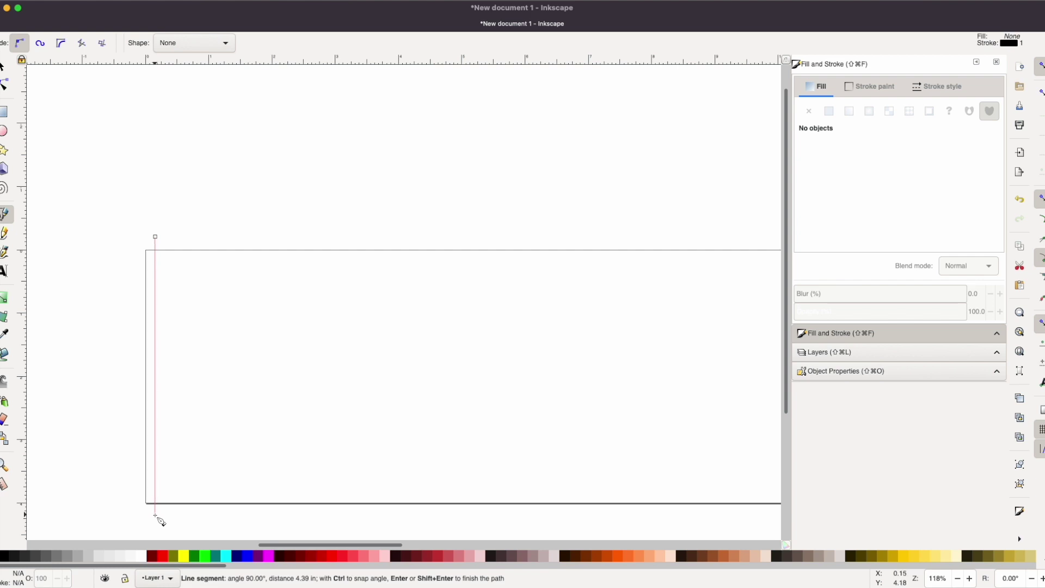
left_click(155, 514)
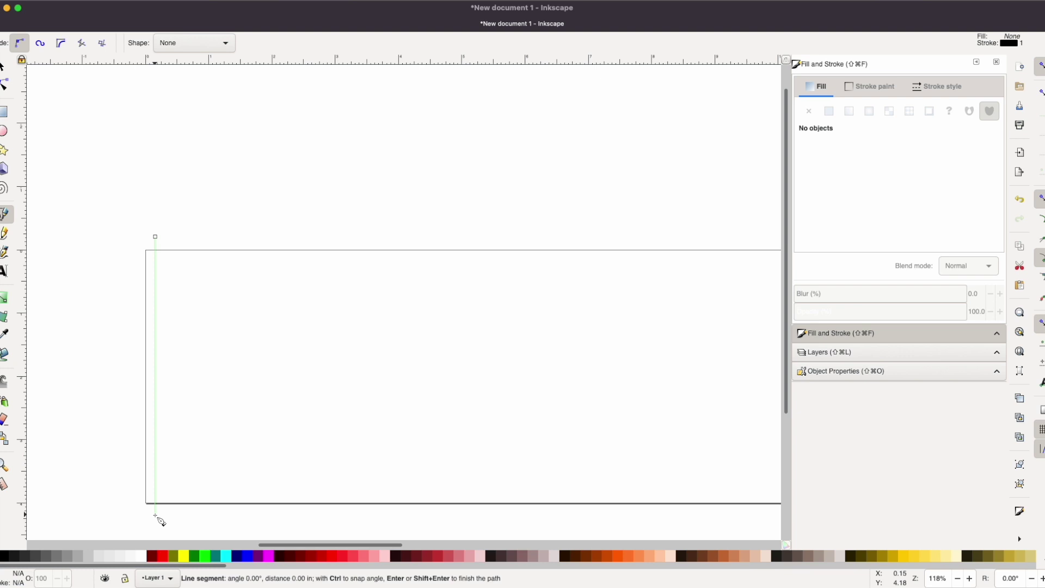
key("Return")
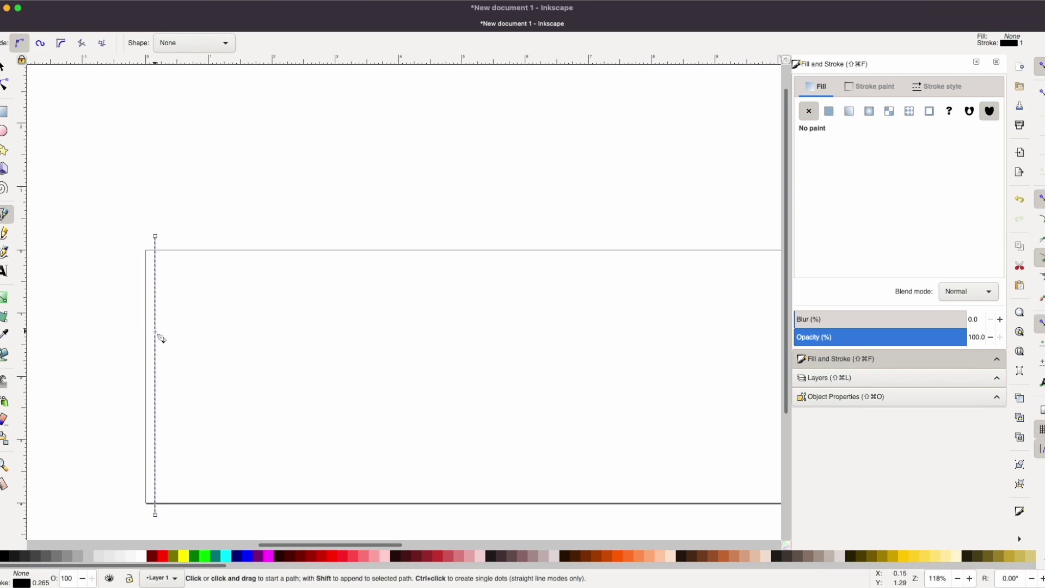
Step: Select the vertical line and set its height to 3 in
key("s")
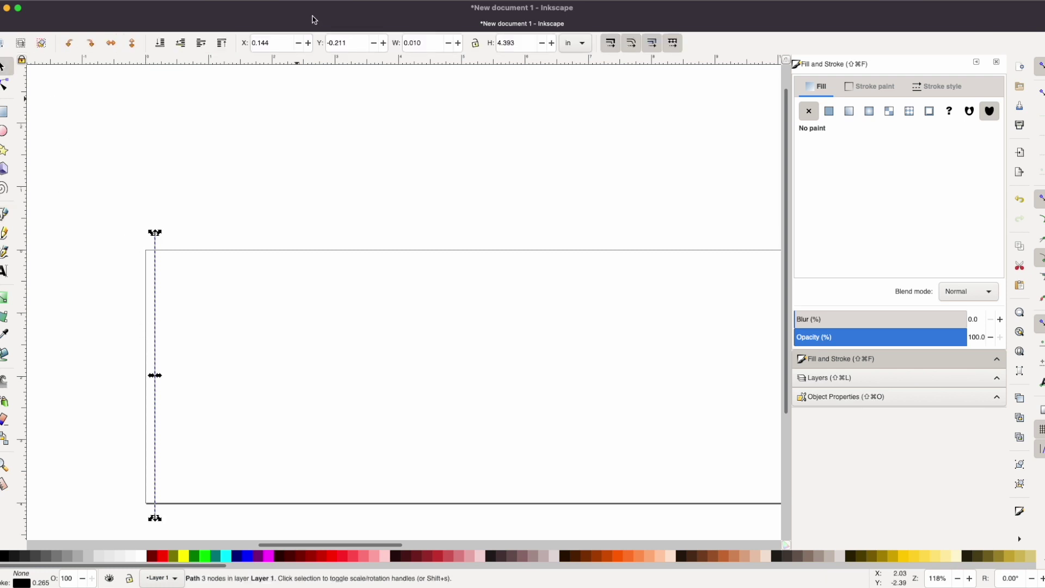
double_click(432, 43)
left_click(524, 43)
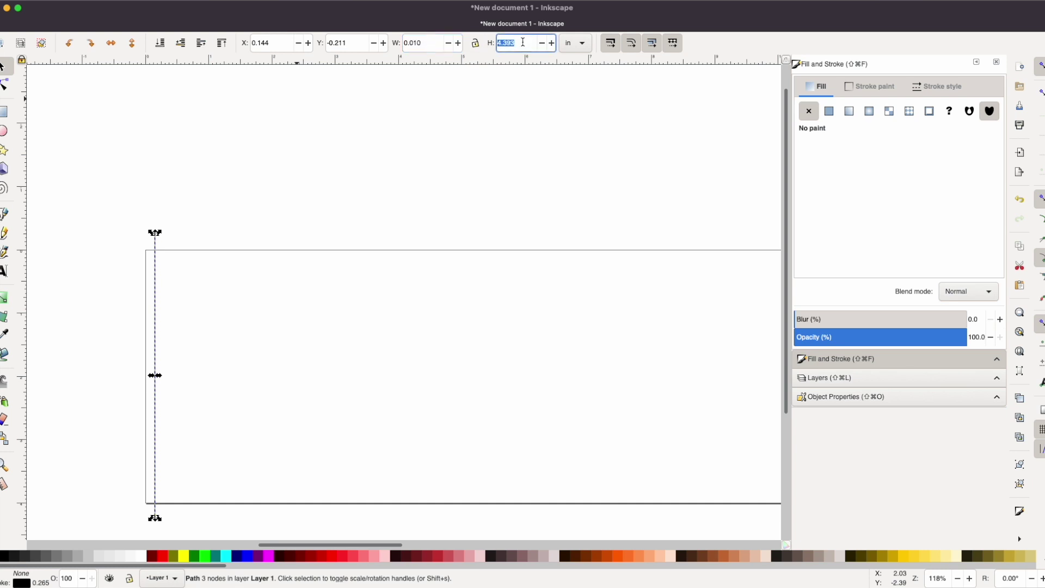
type("3")
key("Return")
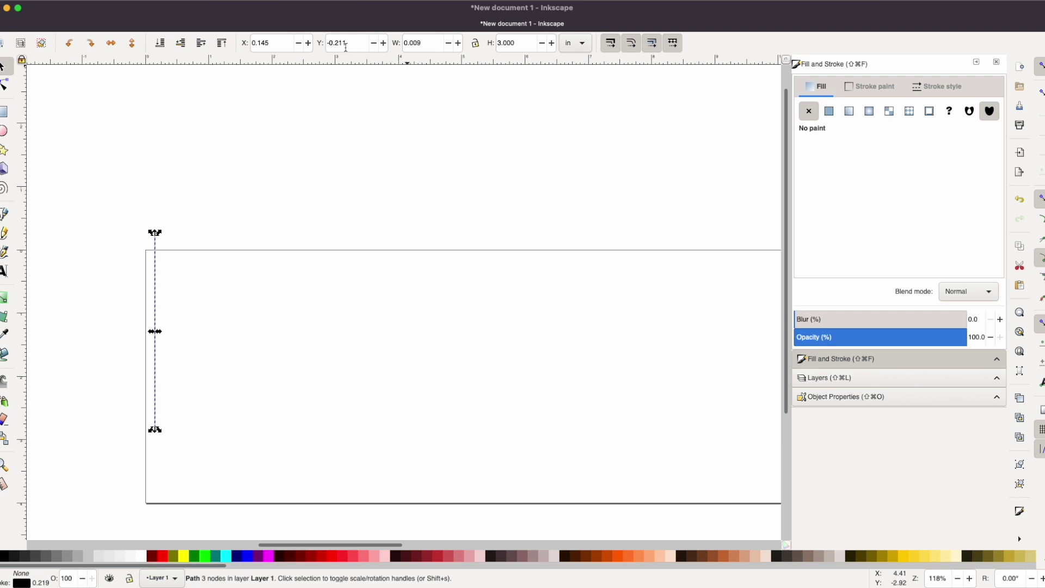
Step: Position the vertical line at X 0 and Y -1.5 in, then deselect nothing else
left_click_drag(282, 47, 245, 45)
type("0")
key("Return")
triple_click(348, 43)
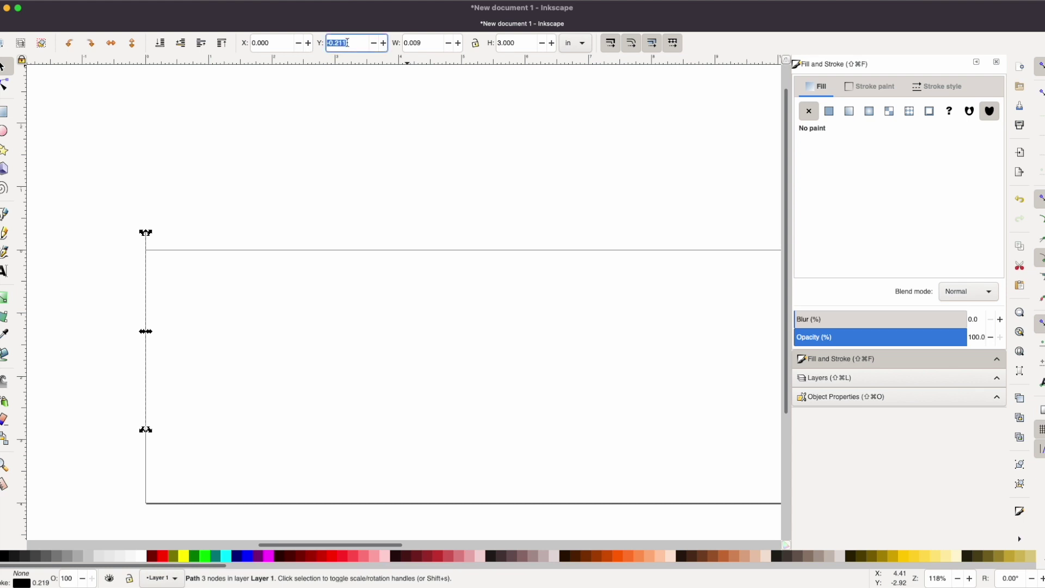
type("1.5")
key("Return")
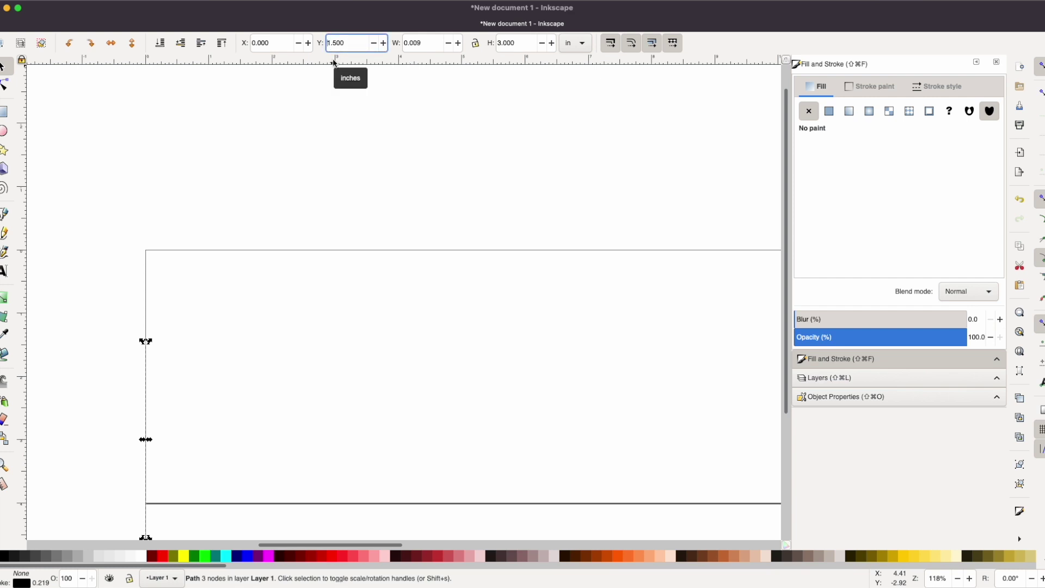
type("-")
key("Return")
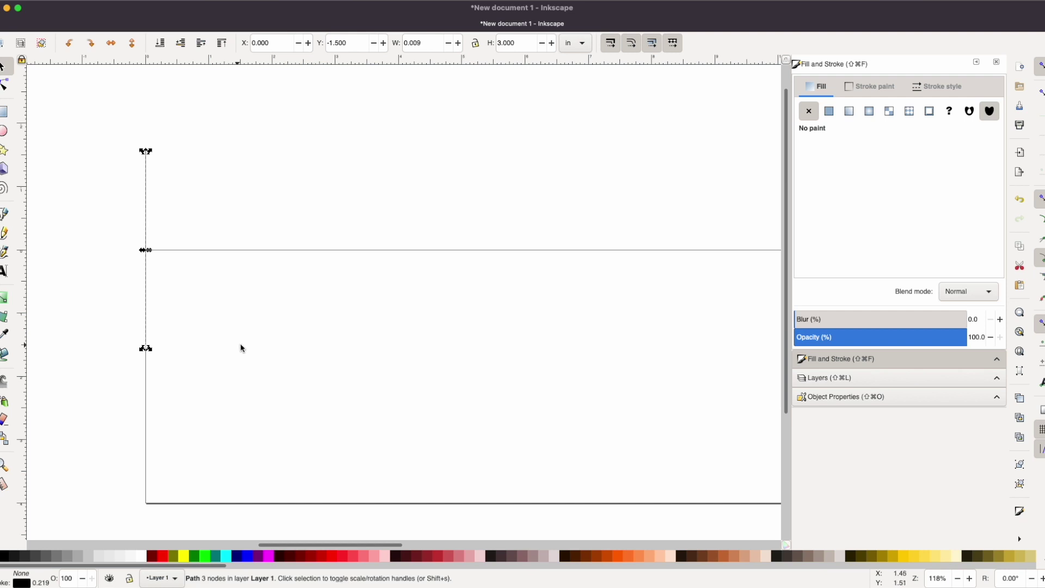
Step: Deselect the line and turn off the page border in the document properties
left_click(242, 348)
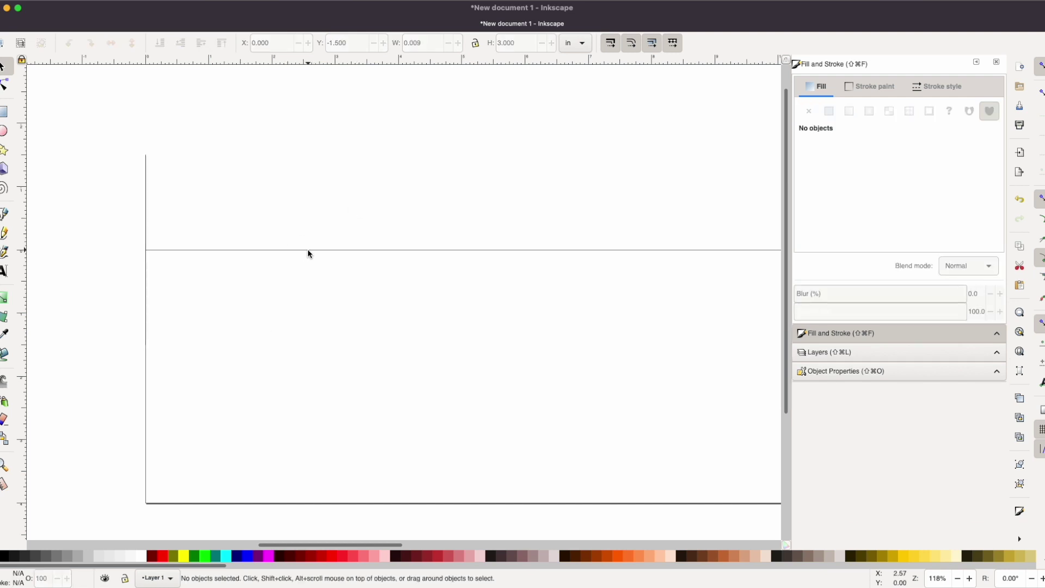
left_click(69, 1)
left_click(86, 194)
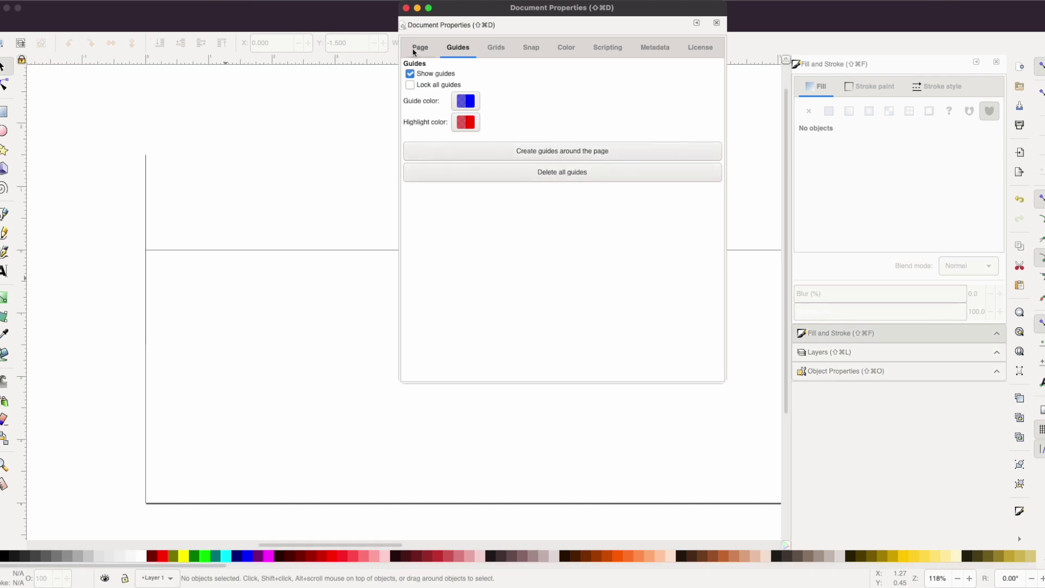
left_click(418, 48)
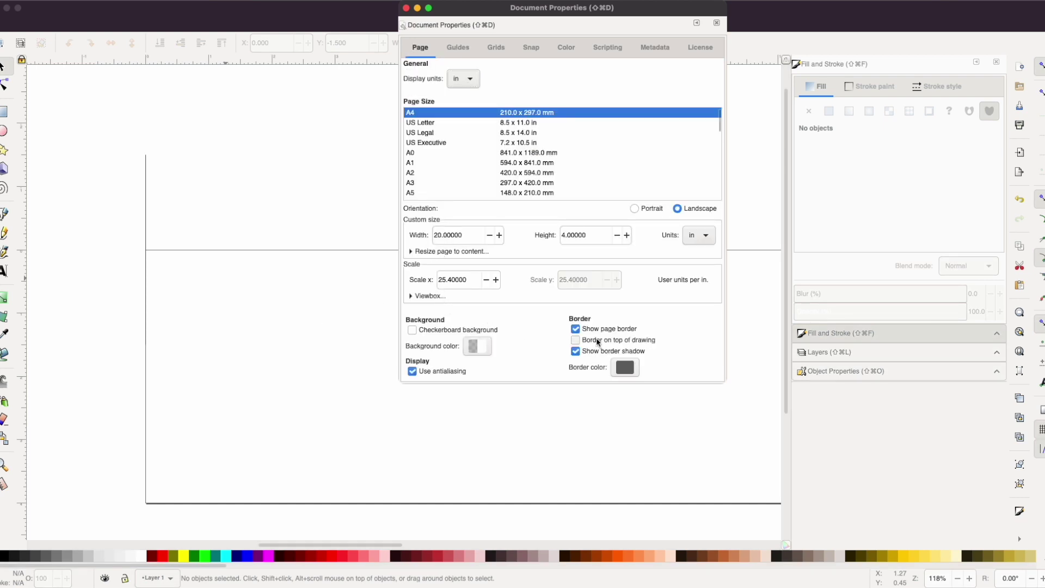
left_click(576, 329)
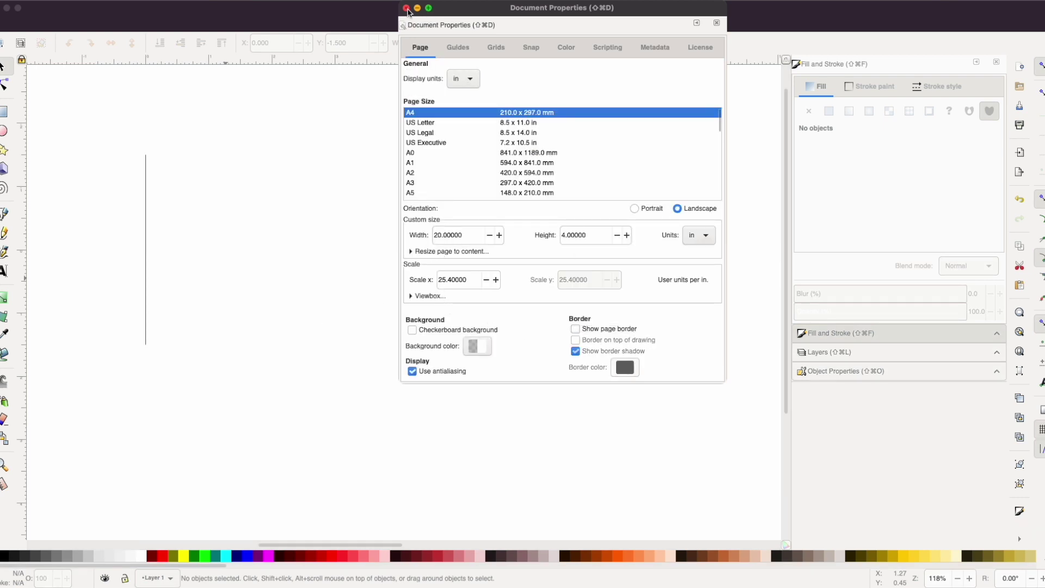
left_click(406, 8)
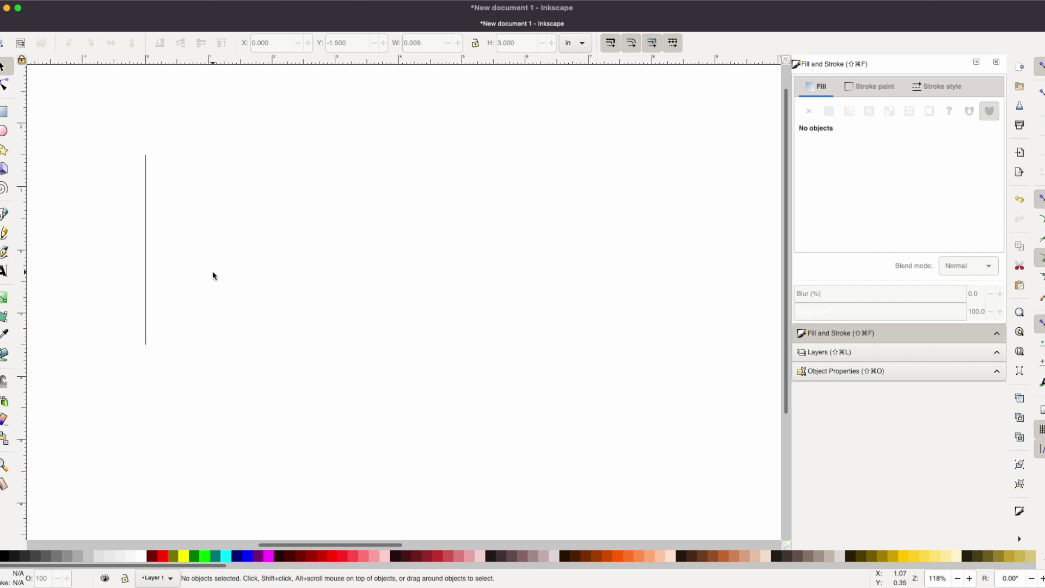
Step: Duplicate the vertical nut line and place the copy about 0.59 in to its right
left_click(146, 267)
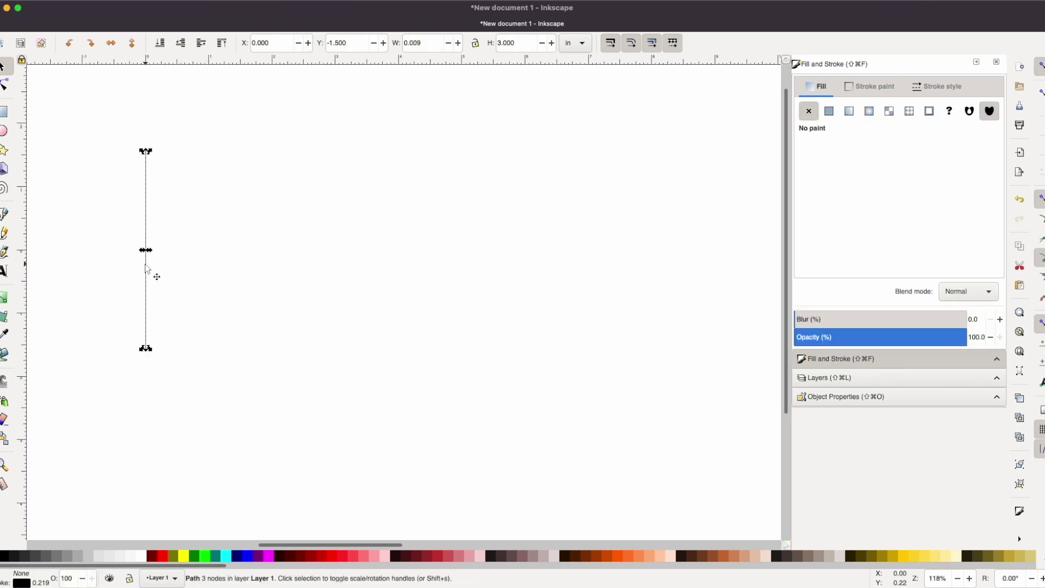
key("alt")
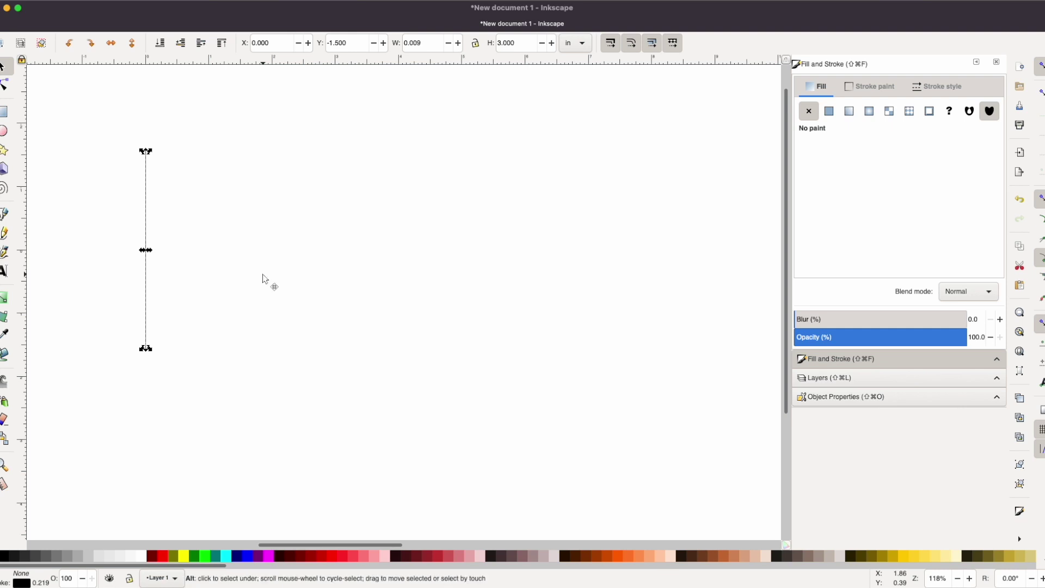
key("super+v")
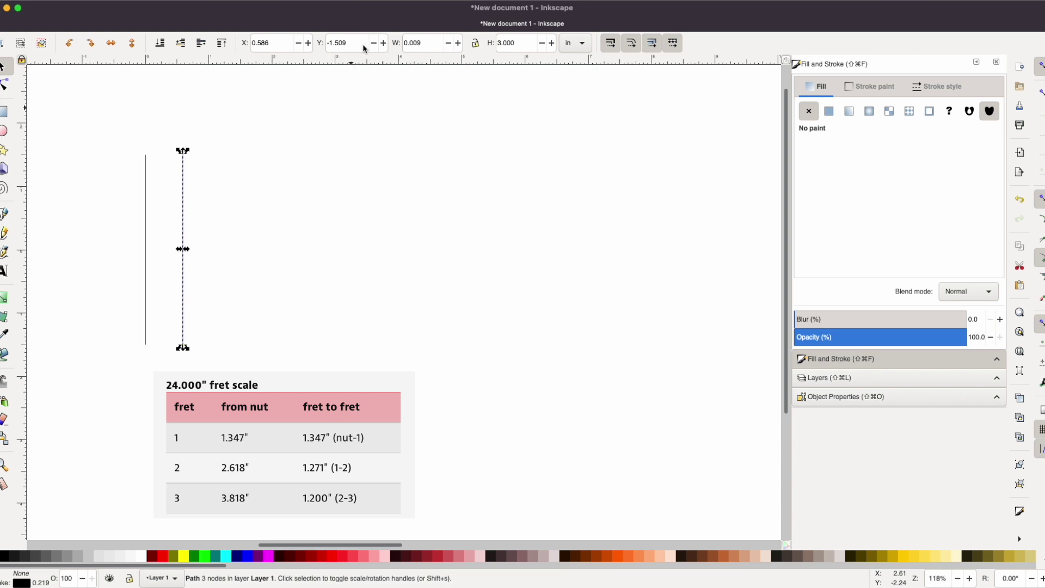
Step: Set the copied line's Y position to -1.347 in
double_click(365, 44)
type("347")
key("Return")
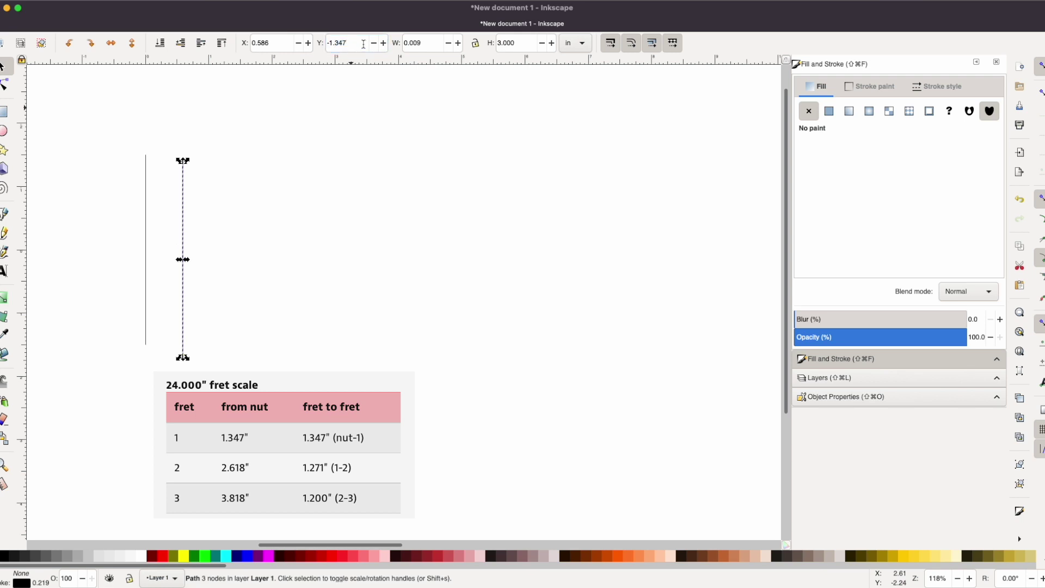
Step: Set the copied line's Y position to -1.500 in so it aligns with the nut line
triple_click(274, 45)
left_click(335, 44)
left_click_drag(335, 44, 351, 44)
type("5")
key("Return")
Step: Set the copied line's X position to 1.347 in for fret 1 and place another copy at X 2.618 in
left_click(274, 44)
double_click(274, 44)
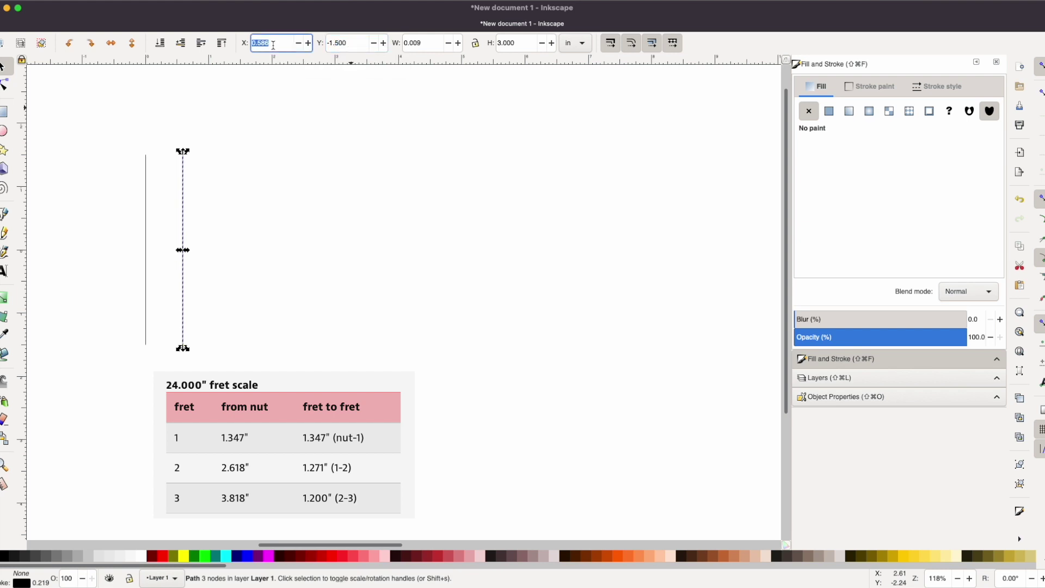
type("1/")
type("347")
key("Return")
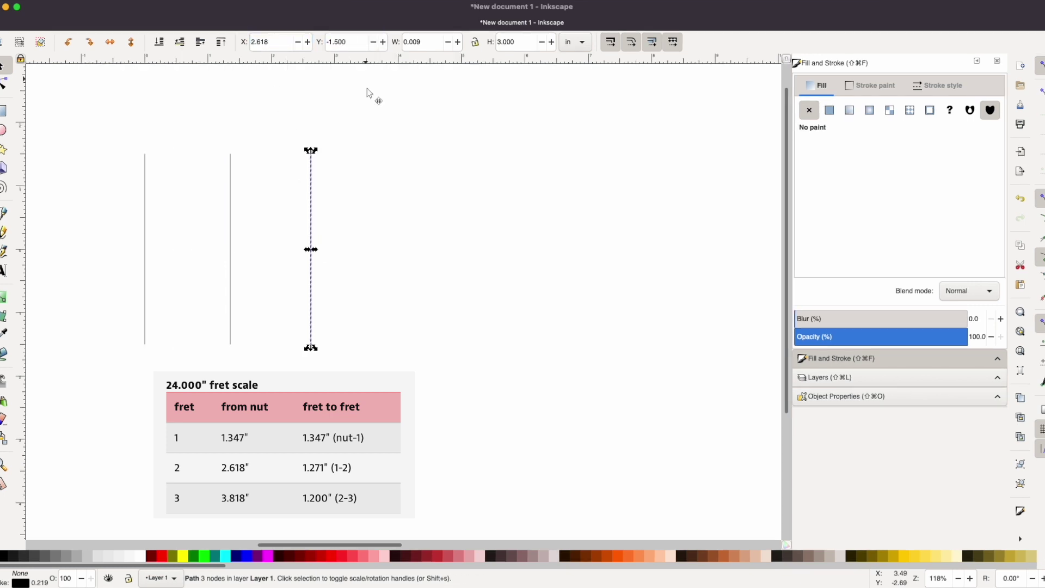
Step: Place line copies for frets 3 to 6 at X 3.818, 4.951, 6.020 and 7.029 in
key("ctrl+d")
double_click(247, 43)
type("3.2")
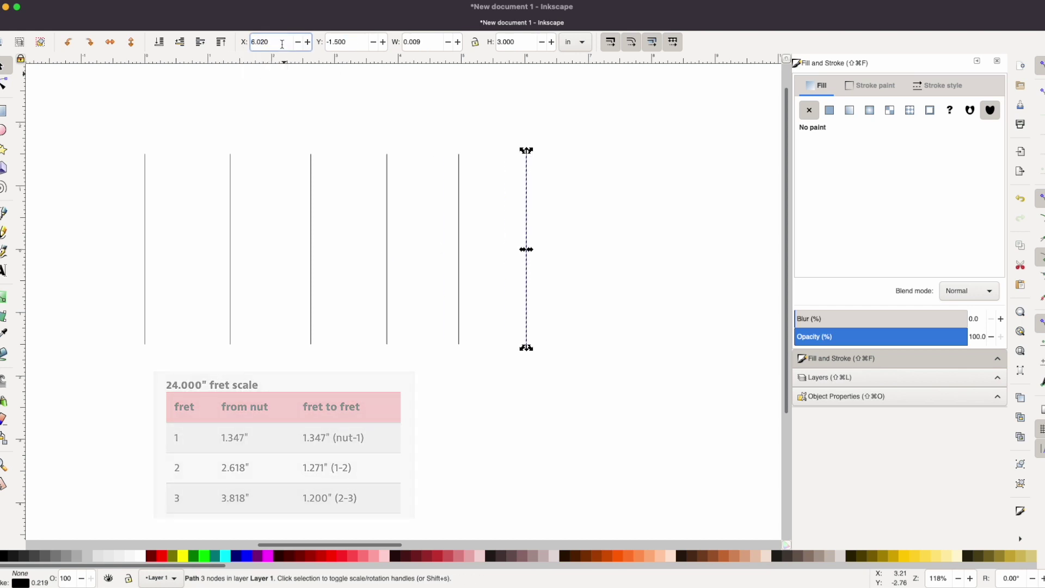
type("7.02")
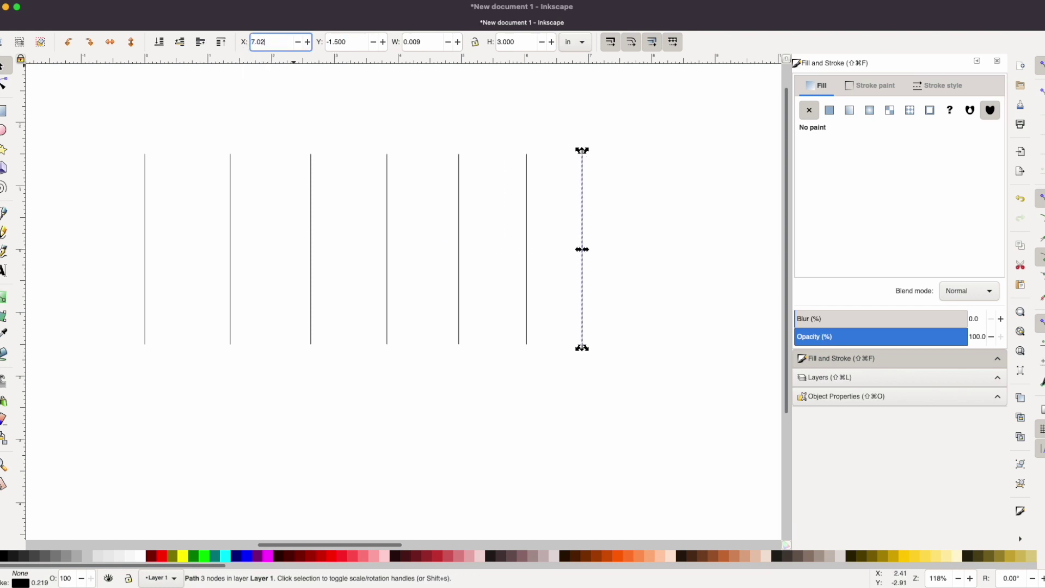
type("9")
key("Return")
Step: Place line copies for frets 7 and 8 at X 7.982 and 8.881 in
scroll(429, 284, "down", 2)
key("ctrl+d")
left_click_drag(380, 284, 416, 285)
double_click(272, 41)
type("7.982")
key("Return")
type("8.881")
key("Return")
Step: Place line copies for frets 9, 10 and 11 at X 9.730, 10.530 and 11.286 in
key("super+d")
double_click(280, 44)
type("9.730")
key("Return")
double_click(280, 44)
type("11.286")
key("Return")
Step: Place line copies for frets 12, 13 and 14 at X 12.000, 12.674 and 13.309 in, with Y at -1.500 in
left_click_drag(566, 284, 607, 284)
double_click(279, 44)
type("12.000")
key("Return")
double_click(338, 44)
type("1.500")
key("Return")
double_click(279, 43)
type("12.674")
key("Return")
Step: Place line copies for frets 15 and 16 at X 13.909 and 14.476 in
key("super+d")
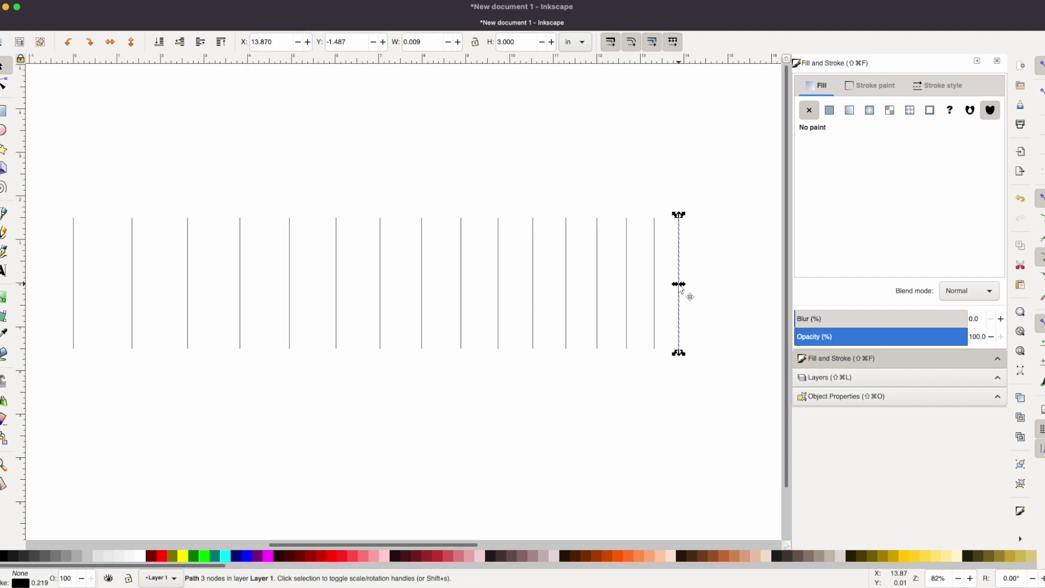
double_click(279, 44)
type("13.909")
key("Return")
key("super+d")
double_click(279, 44)
type("15.583")
key("Return")
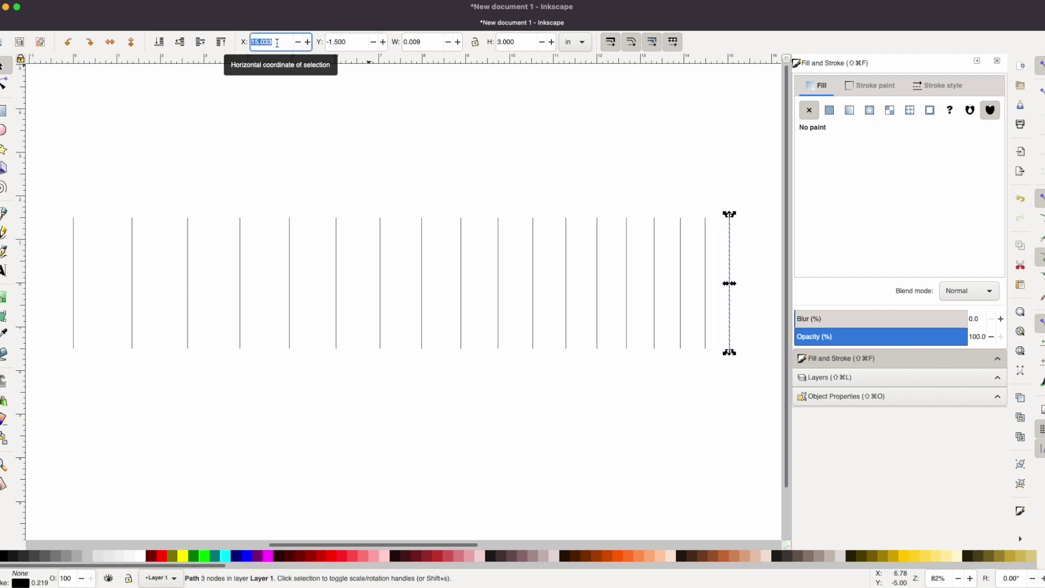
Step: Place line copies for frets 17, 18 and 19 at X 15.010, 15.515 and 15.991 in
key("super+d")
double_click(280, 44)
type("16.593")
key("Return")
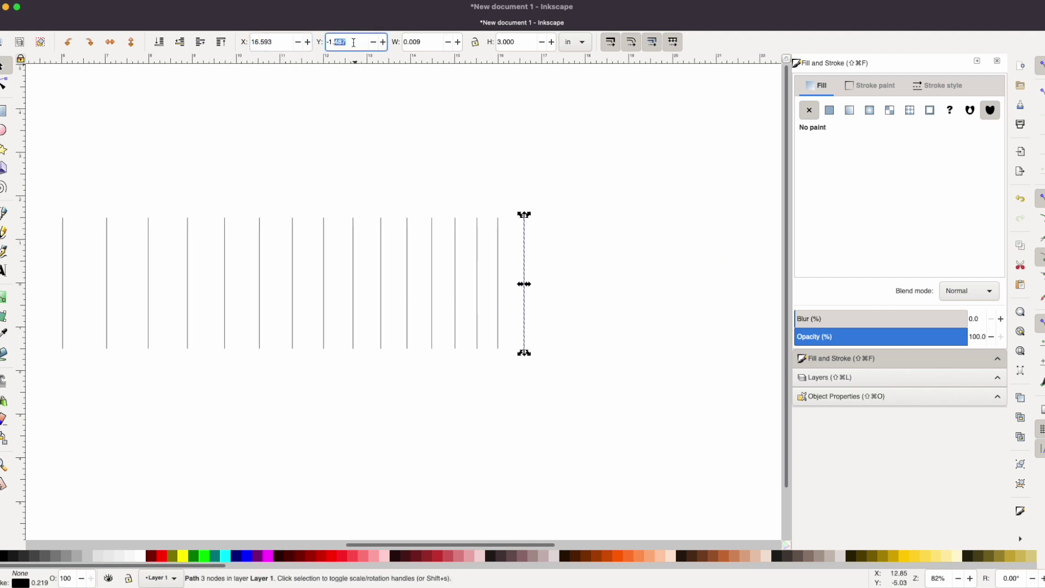
Step: Place line copies for frets 20 and 21 at X 16.440 and 16.865 in, with Y at -1.500 in
key("super+d")
left_click_drag(524, 283, 540, 284)
double_click(350, 43)
type("500")
key("Return")
double_click(281, 43)
type("865")
key("Return")
Step: Place the last line copy for fret 22 at X 17.265 in
left_click_drag(538, 293, 566, 295)
double_click(272, 42)
type("17.2")
key("Return")
scroll(486, 400, "left", 10)
scroll(486, 400, "down", 2)
scroll(487, 400, "up", 1)
scroll(487, 400, "right", 1)
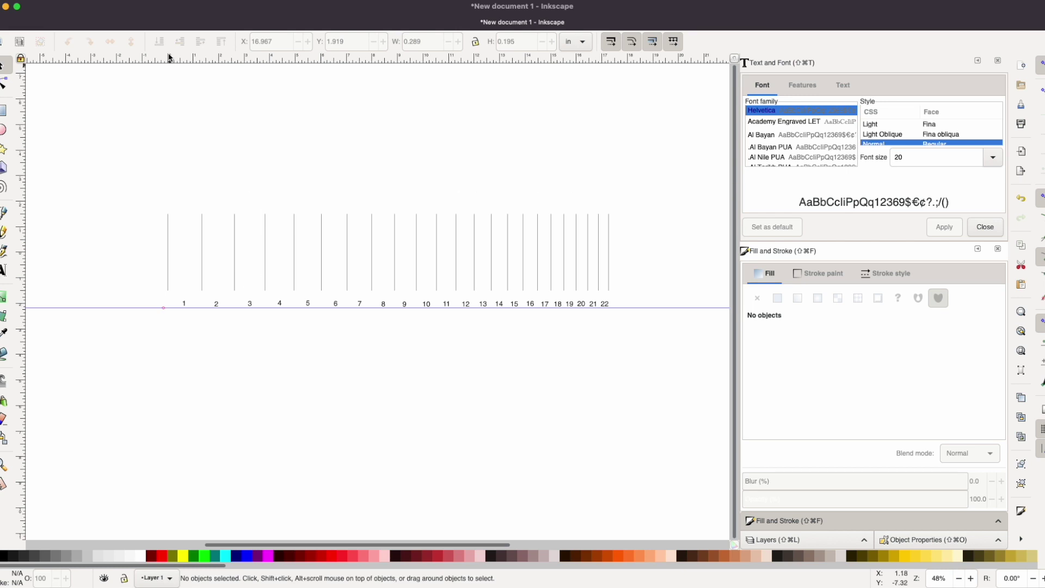
Step: Add a horizontal guide across the fret lines and set its position to X 0, Y 0 in
left_click_drag(155, 61, 157, 252)
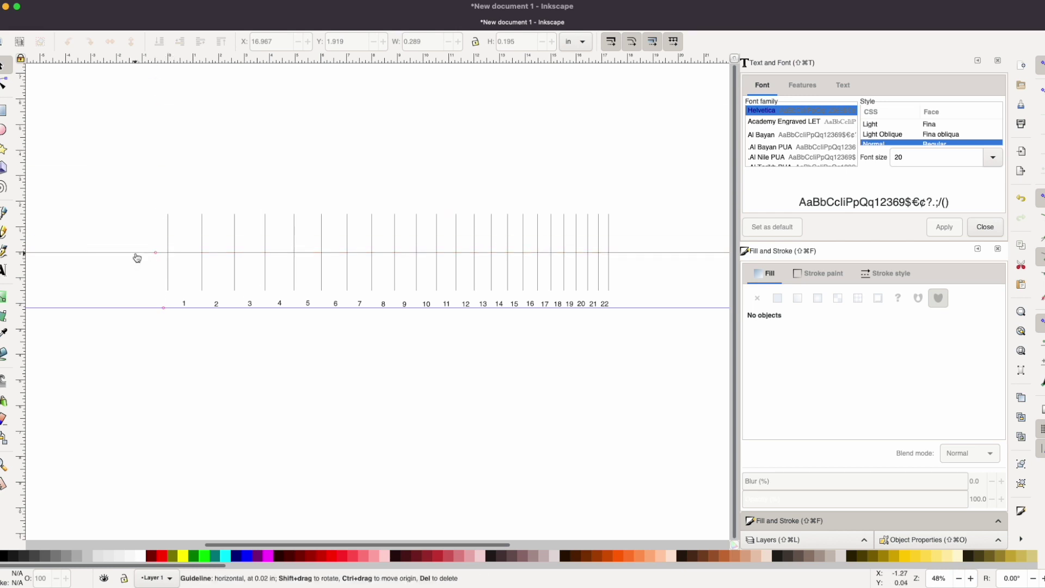
double_click(139, 254)
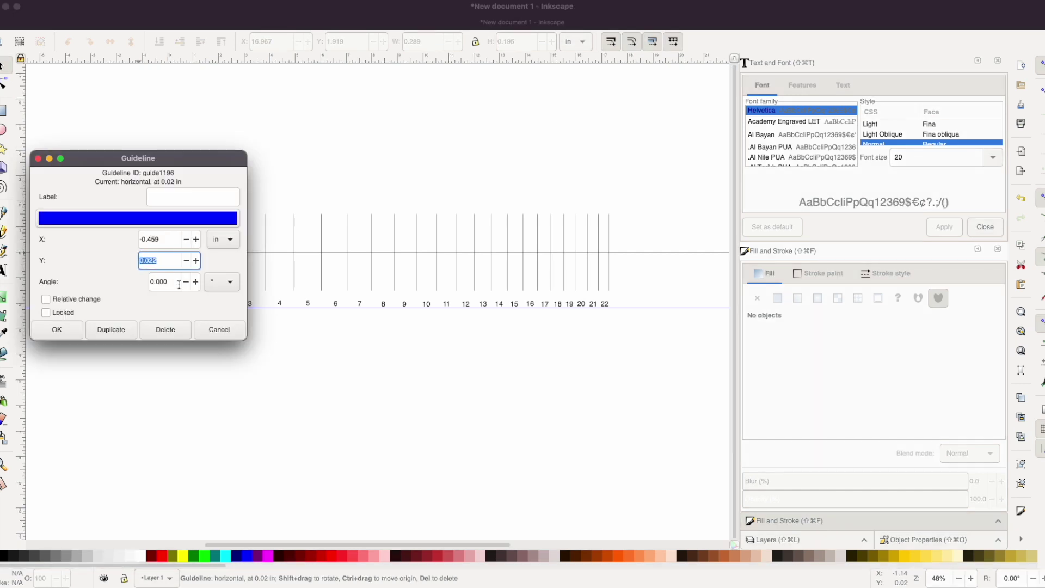
double_click(169, 241)
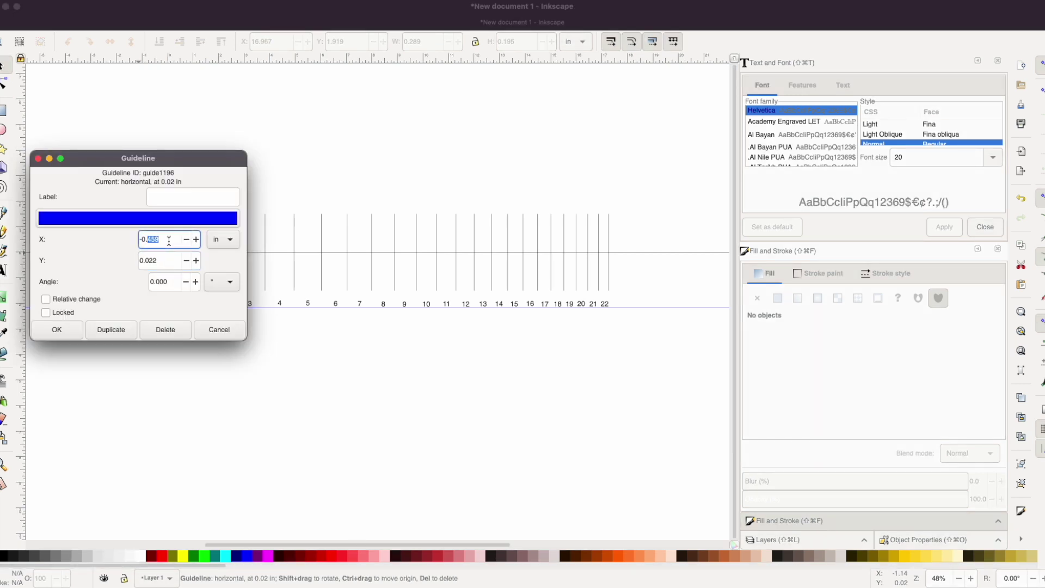
type("0")
key("Tab")
type("0")
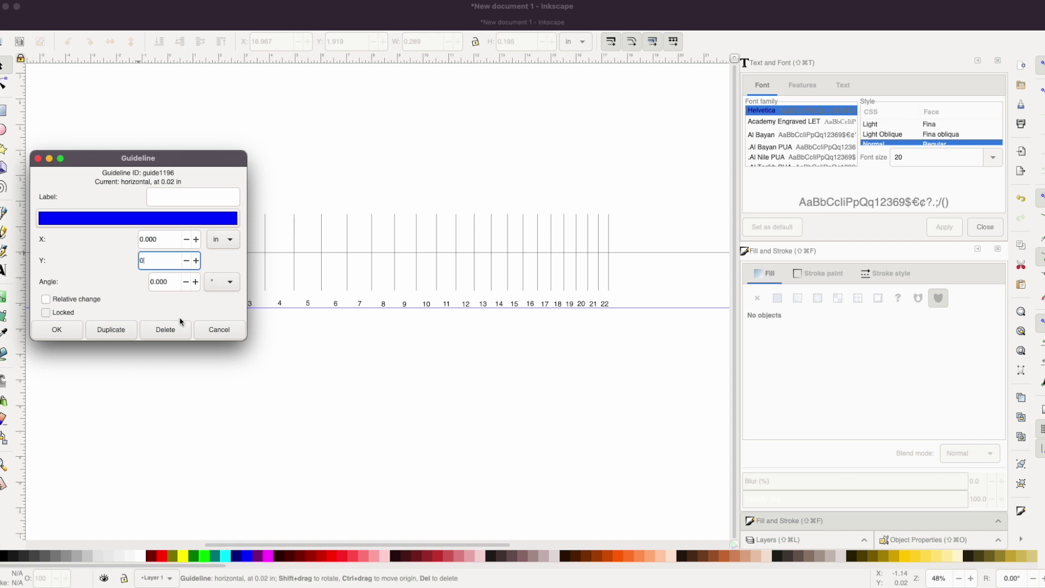
left_click(58, 330)
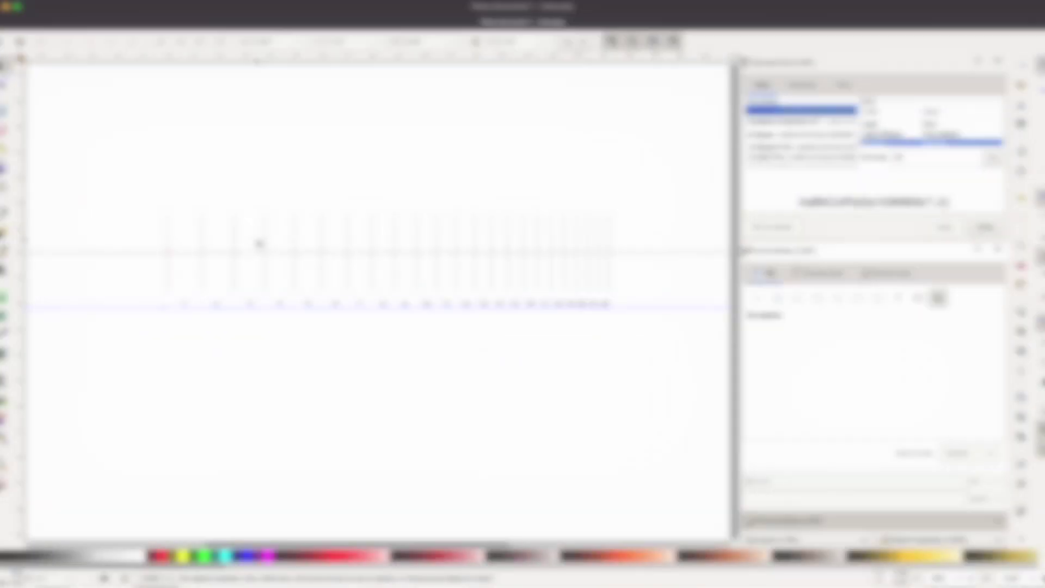
Step: Add vertical guides near the middle of the 3rd, 5th, 7th and 9th fret spaces
left_click_drag(259, 244, 253, 281)
left_click_drag(22, 135, 312, 132)
left_click_drag(22, 194, 360, 194)
left_click_drag(22, 215, 410, 215)
left_click_drag(22, 186, 597, 214)
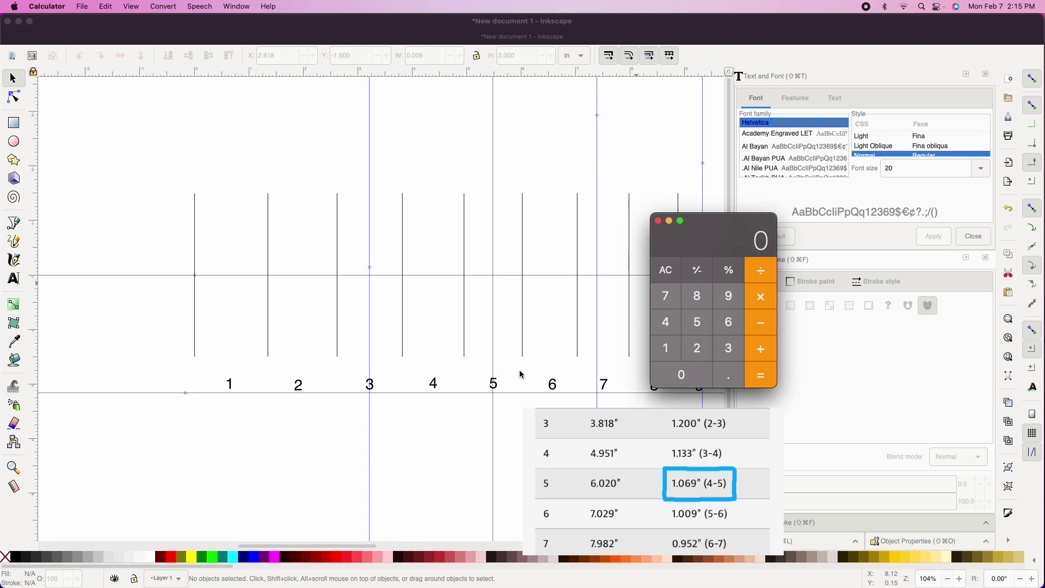
Step: In Calculator, divide the 1.069 in spacing between frets 4 and 5 by 2
left_click(669, 354)
left_click(735, 379)
left_click(702, 371)
left_click(730, 327)
left_click(729, 296)
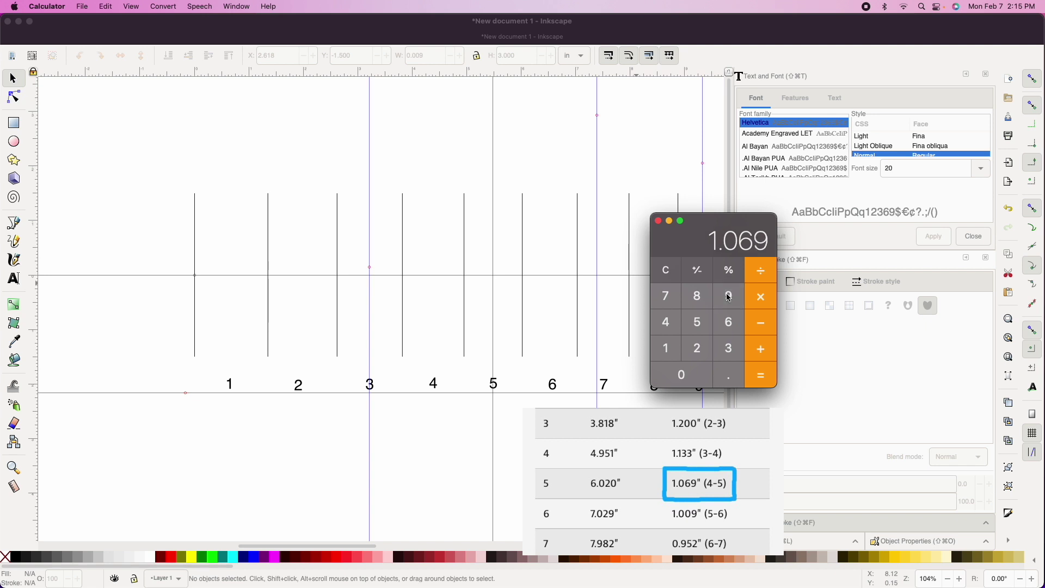
left_click(761, 268)
left_click(698, 351)
Step: Add the fret 4 position, 4.951 in, to the halved spacing
left_click(764, 347)
left_click(667, 332)
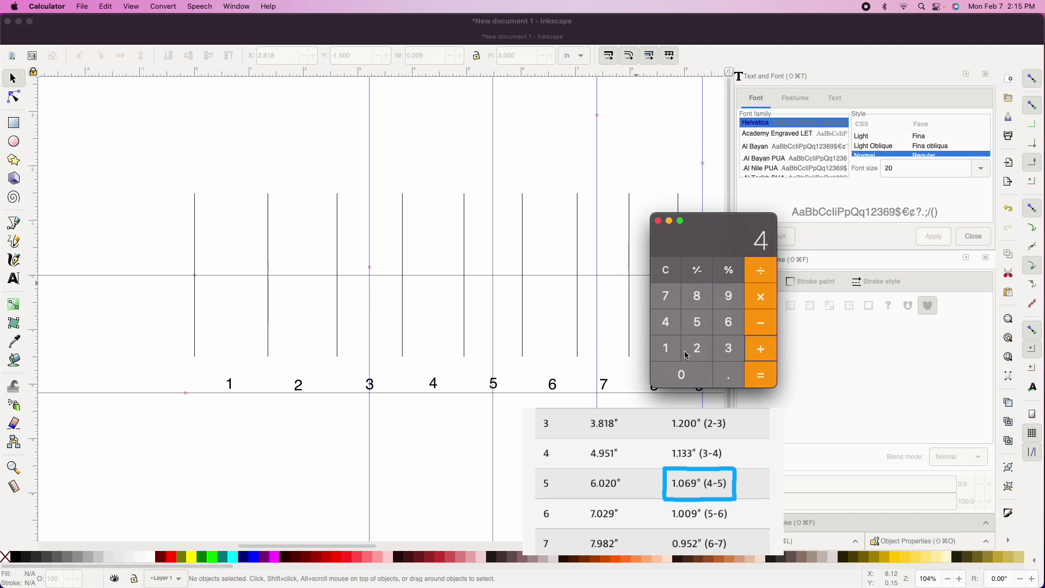
left_click(730, 377)
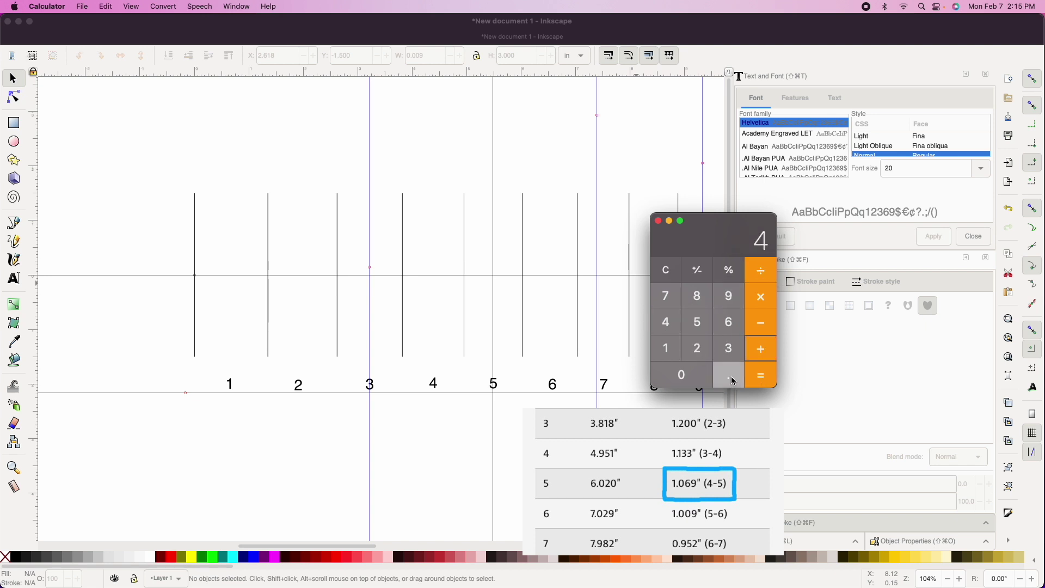
left_click(727, 303)
left_click(697, 323)
left_click(666, 349)
left_click(764, 381)
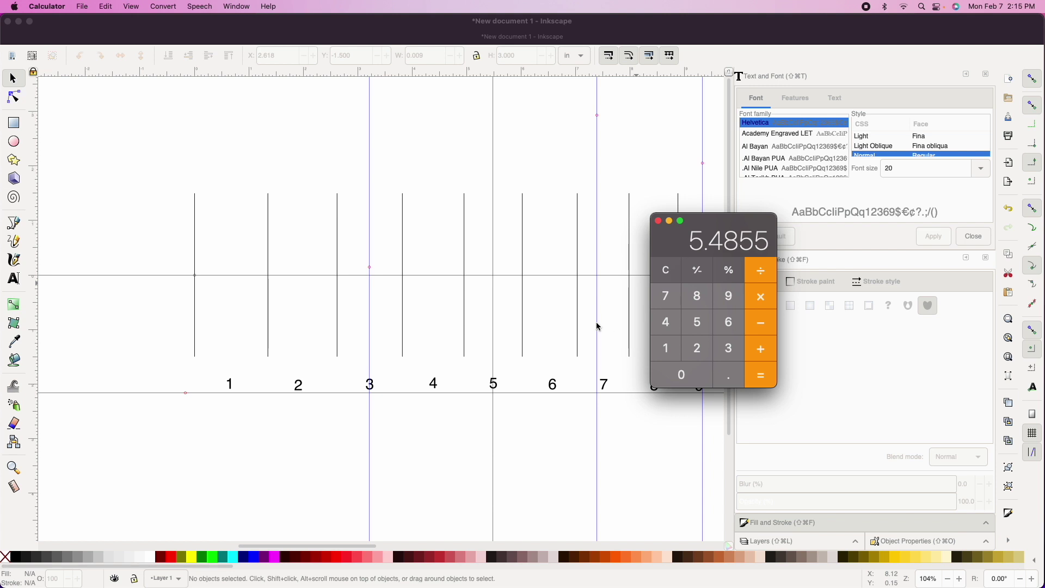
Step: Back in Inkscape, set the 5th-fret guide's X position to 5.4855 in
left_click(500, 246)
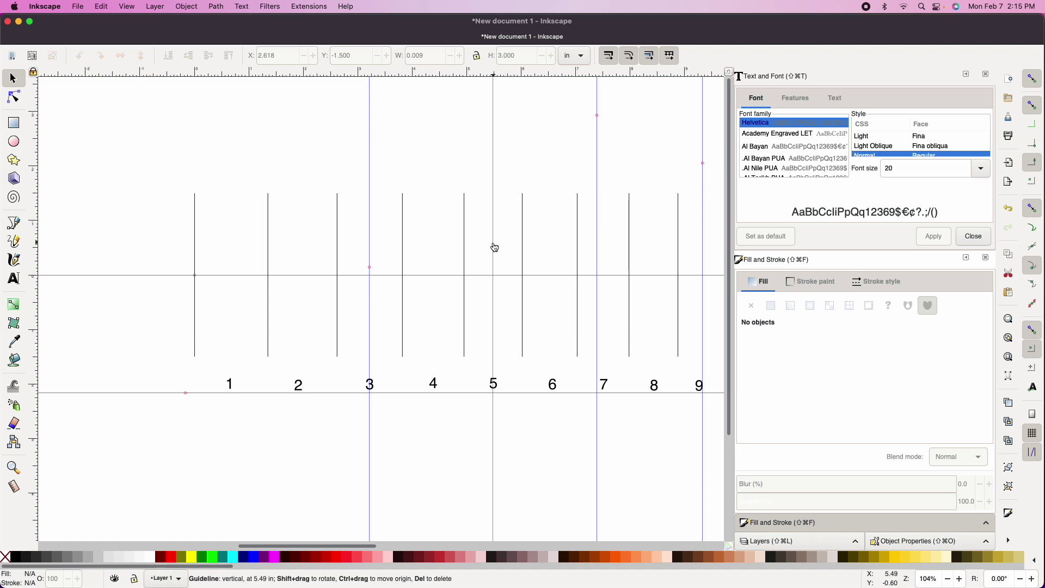
double_click(493, 247)
left_click(513, 231)
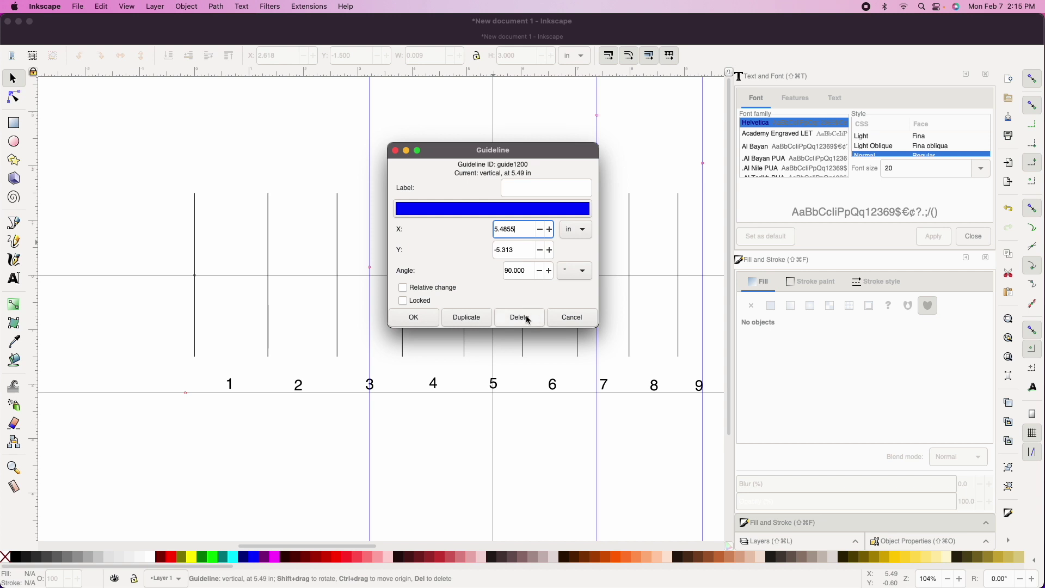
left_click(427, 321)
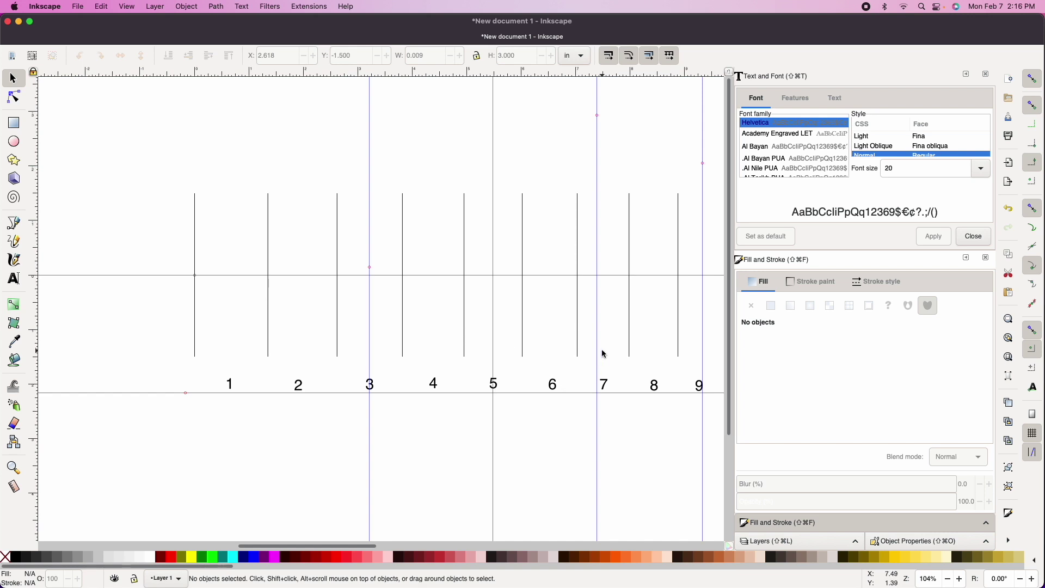
scroll(604, 354, "right", 5)
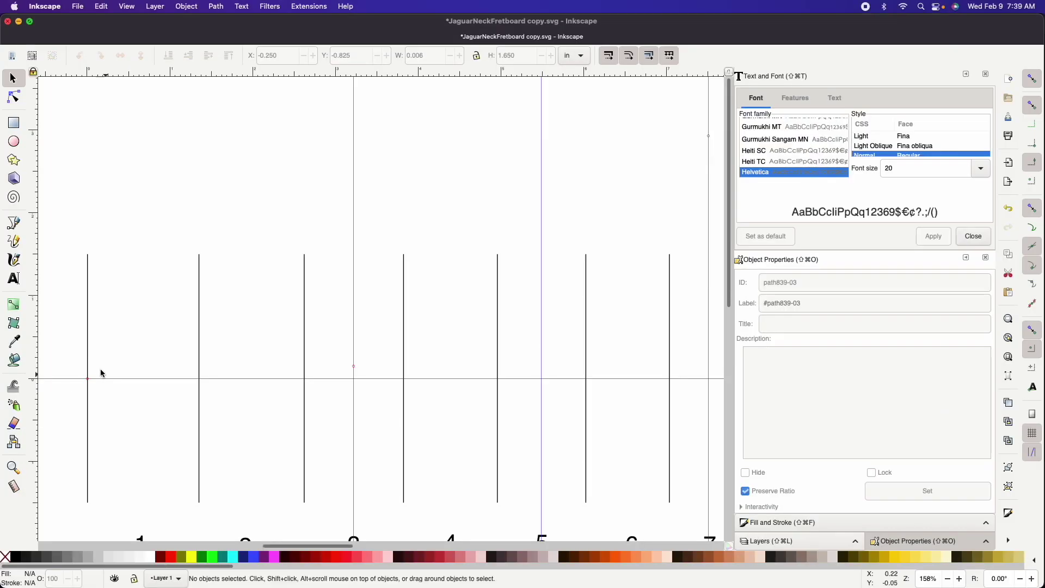
scroll(49, 334, "left", 3)
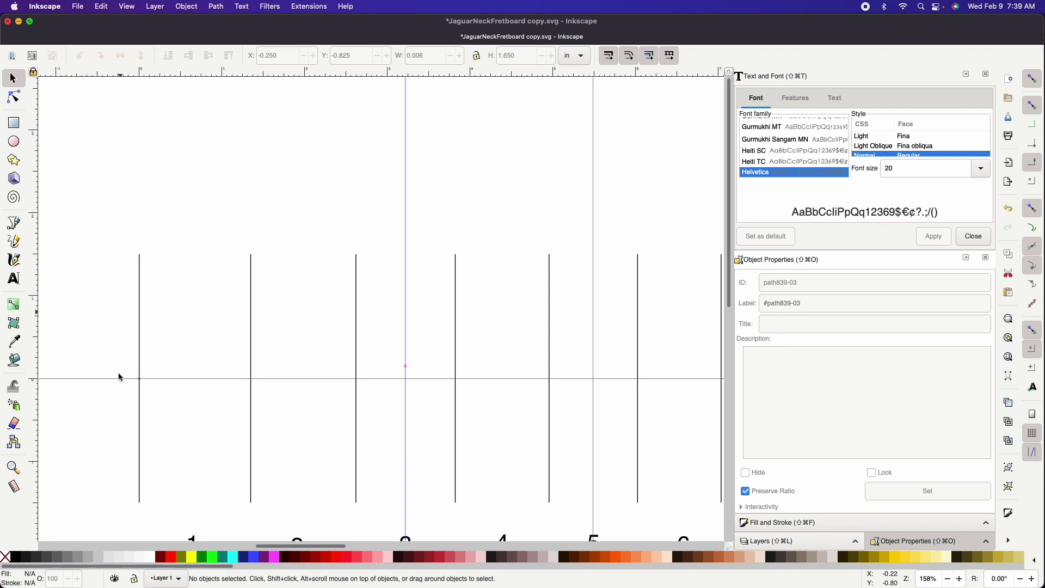
scroll(210, 435, "right", 15)
scroll(211, 439, "right", 10)
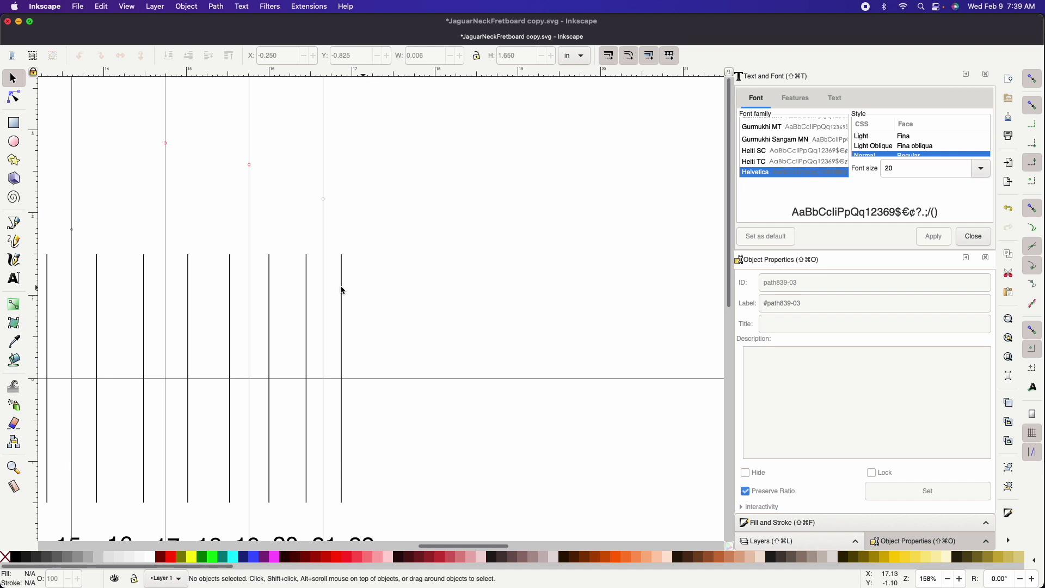
Step: Place a copy of the nut line before the nut at X -0.186 in, centred vertically on the horizontal guide
scroll(221, 292, "left", 20)
scroll(221, 293, "left", 10)
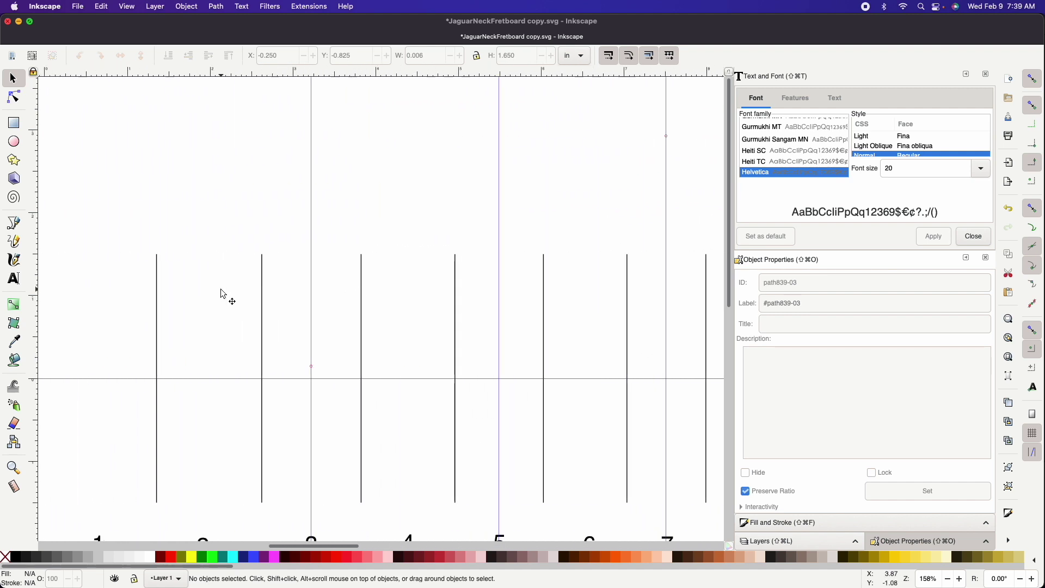
left_click(315, 333)
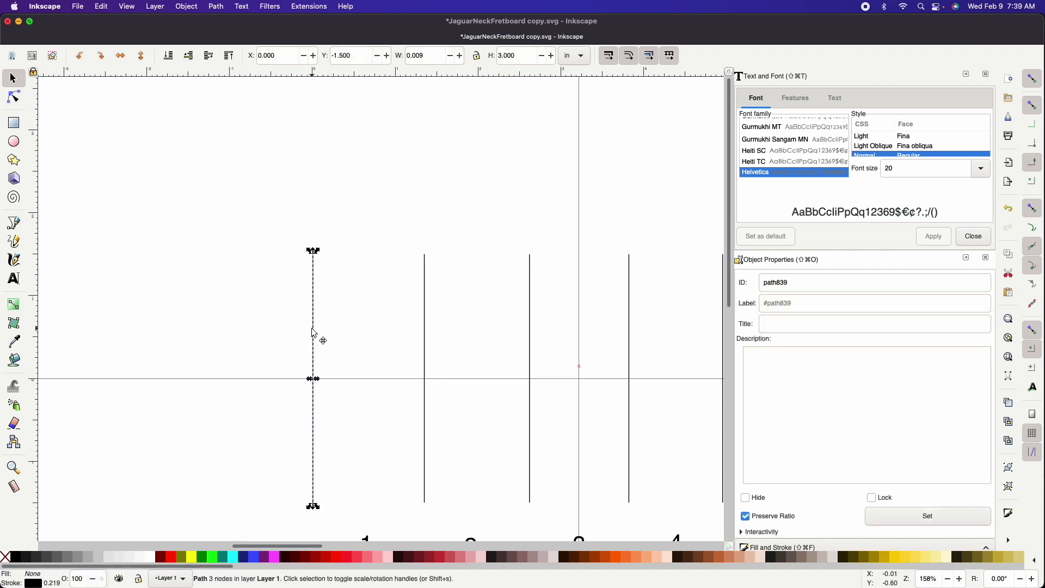
key("ctrl+v")
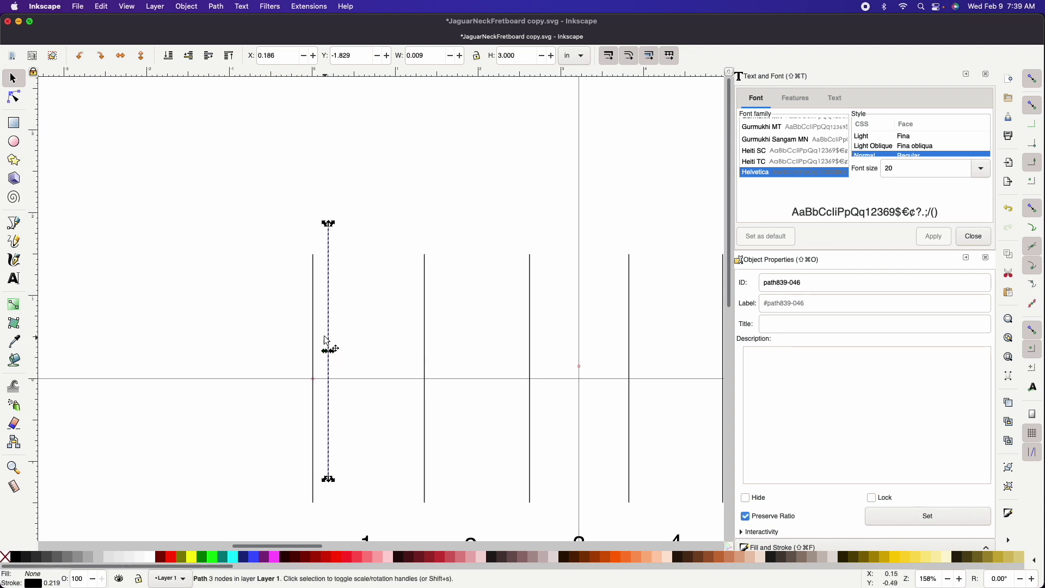
left_click_drag(329, 330, 295, 367)
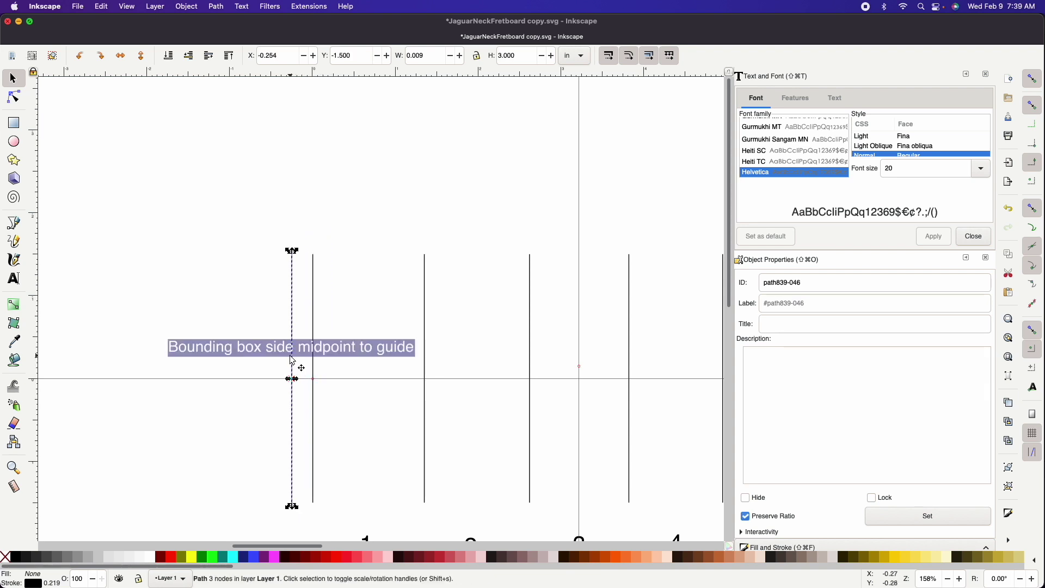
left_click_drag(267, 56, 288, 58)
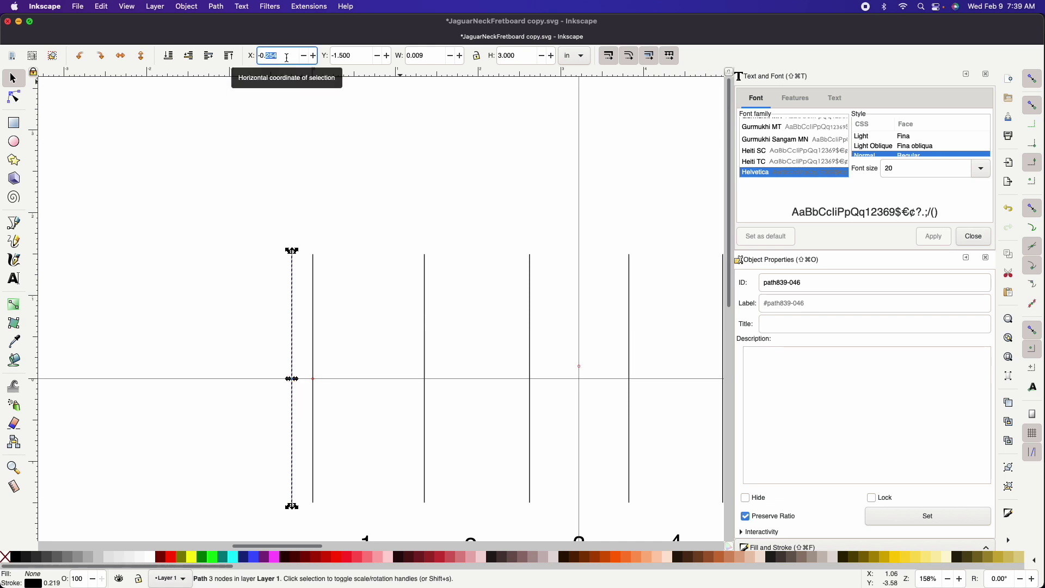
type("186")
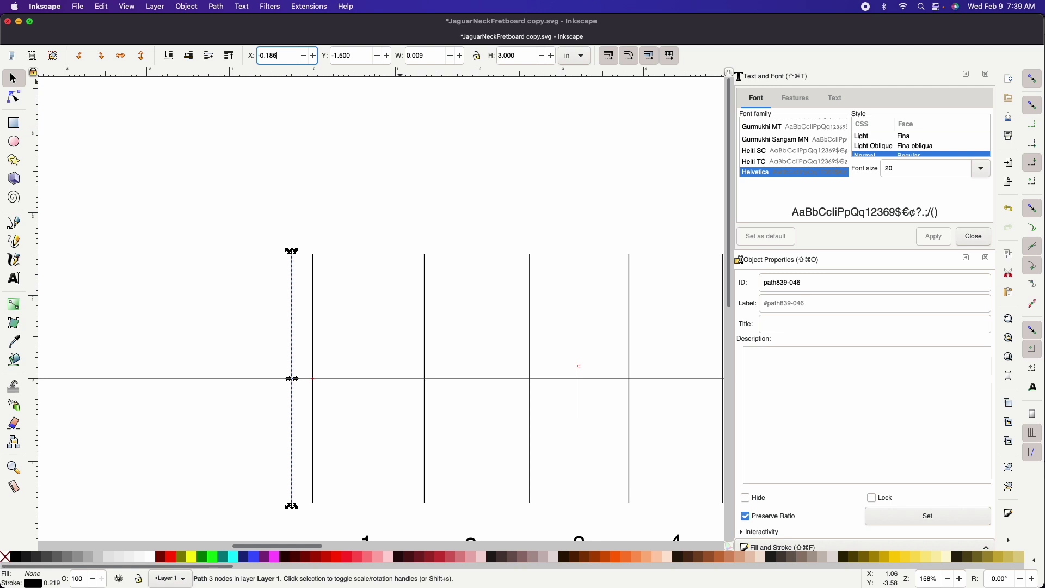
key("Return")
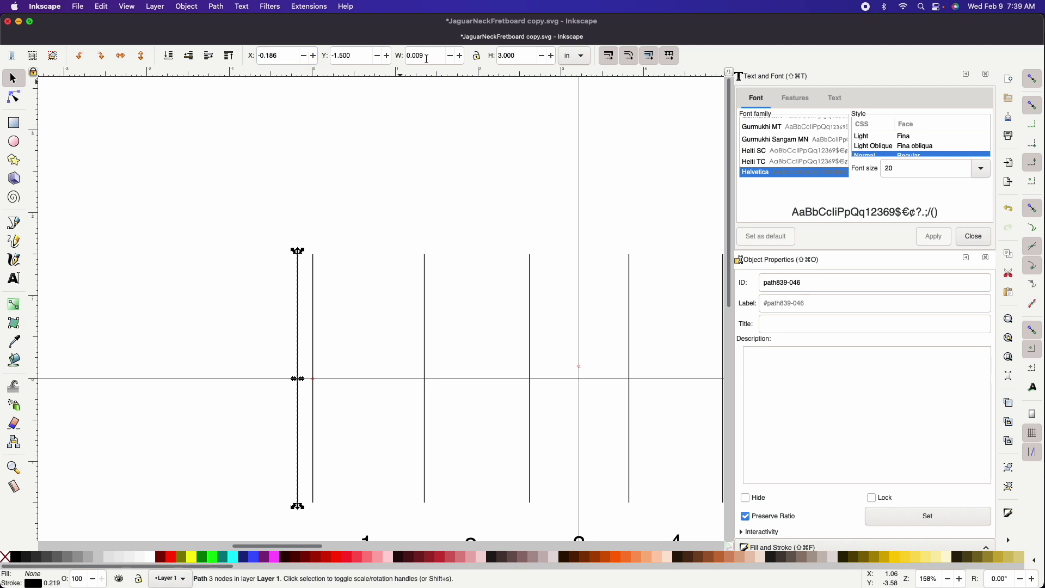
Step: Set the height of the copied line before the nut to 1.65 in
left_click_drag(516, 56, 496, 56)
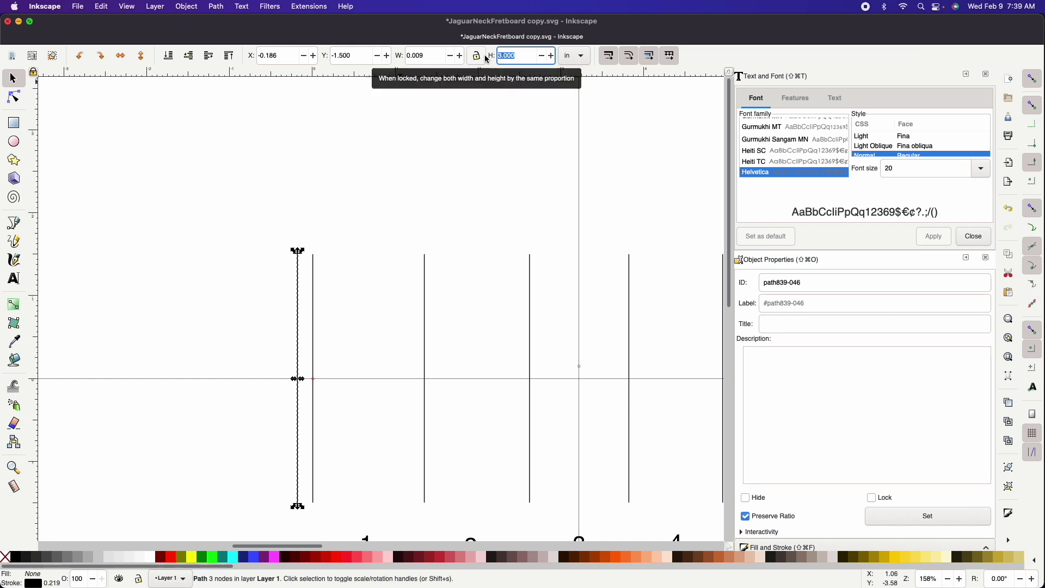
type("1")
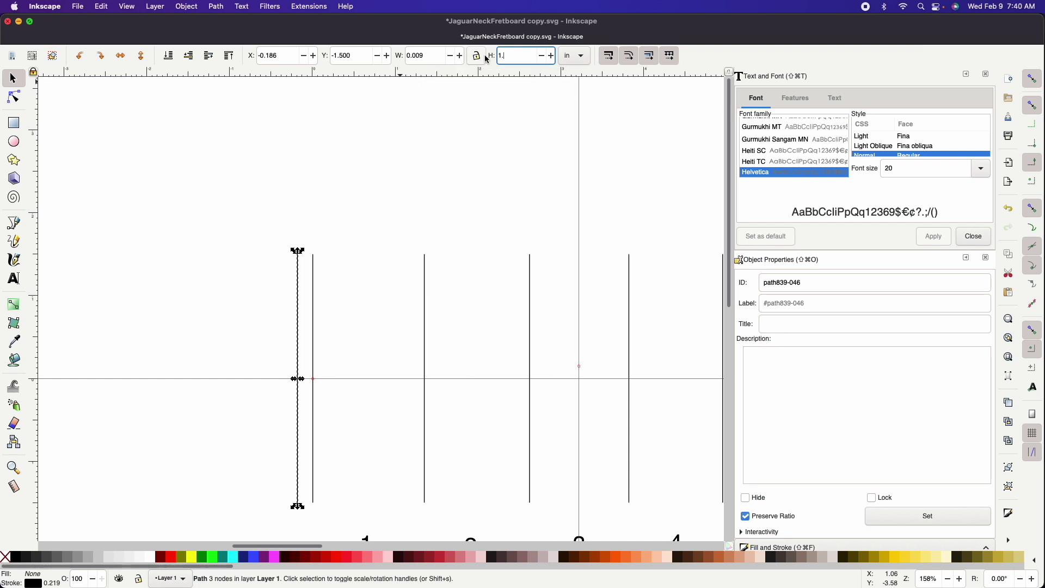
type(".65")
key("Return")
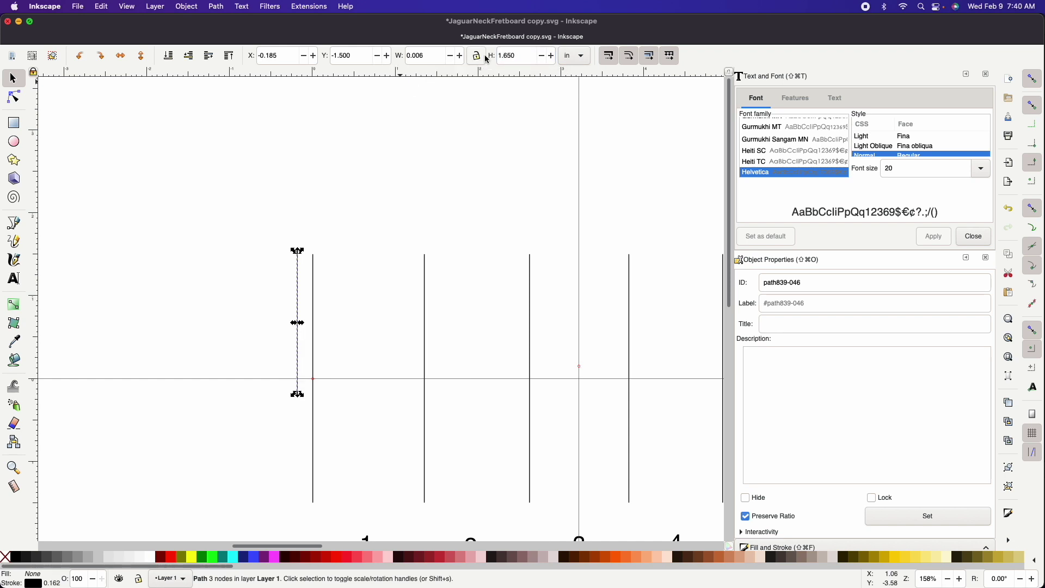
Step: Recentre the shortened line on the horizontal guide and set its X position to -0.186 in
left_click_drag(300, 303, 301, 364)
left_click(280, 56)
key("BackSpace")
key("BackSpace")
type("86")
key("Return")
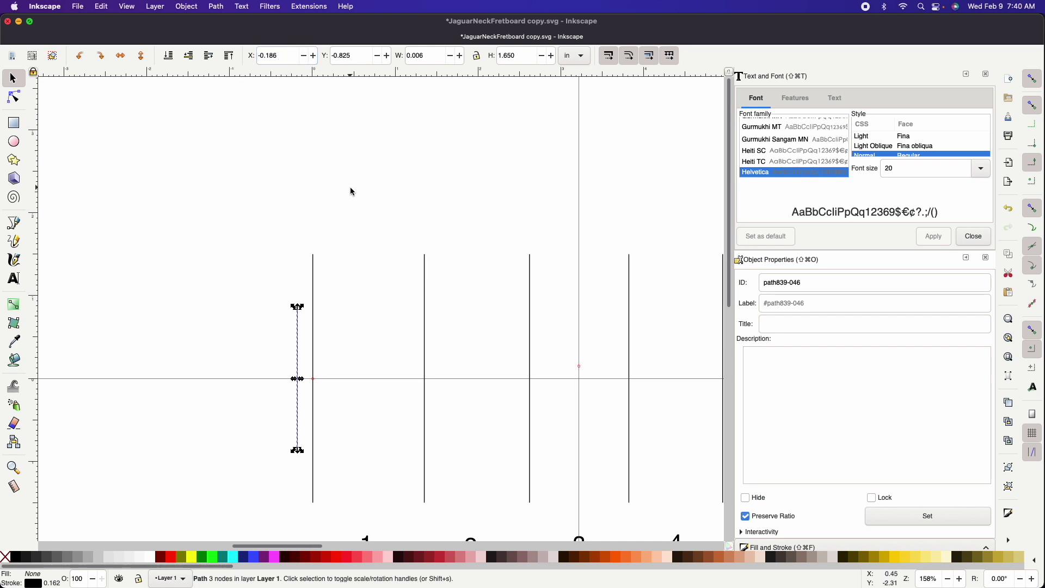
Step: Paste a copy of the last fret line just beyond it, at about X 17.095 in, and set its height to 2.188 in
scroll(358, 274, "right", 15)
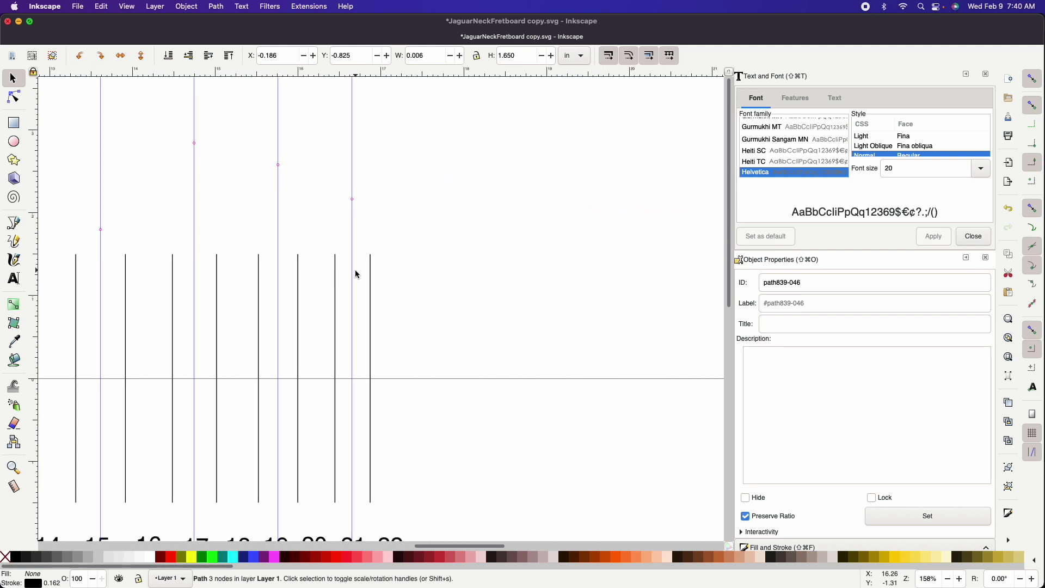
left_click(373, 363)
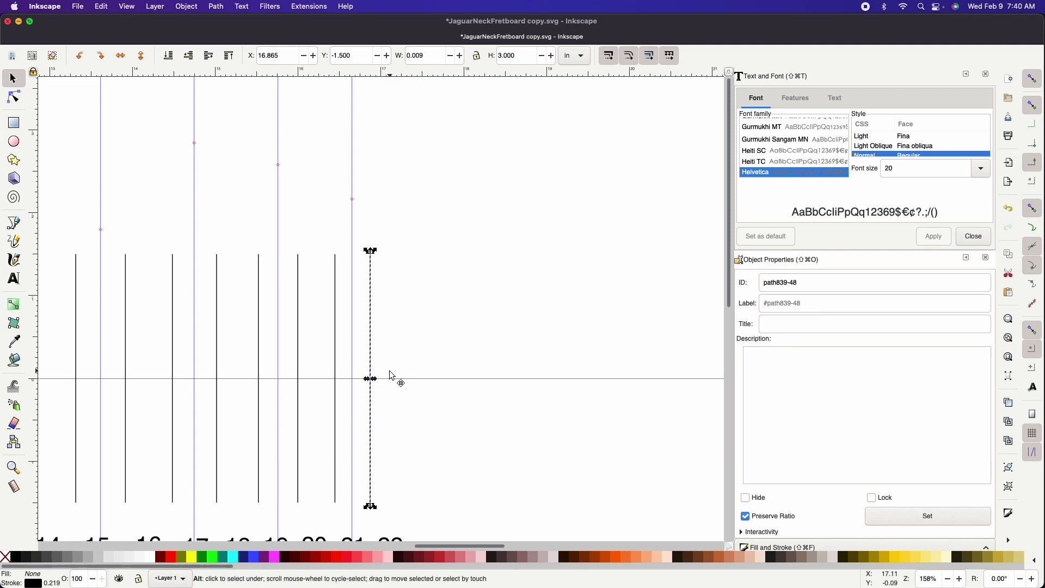
key("super+v")
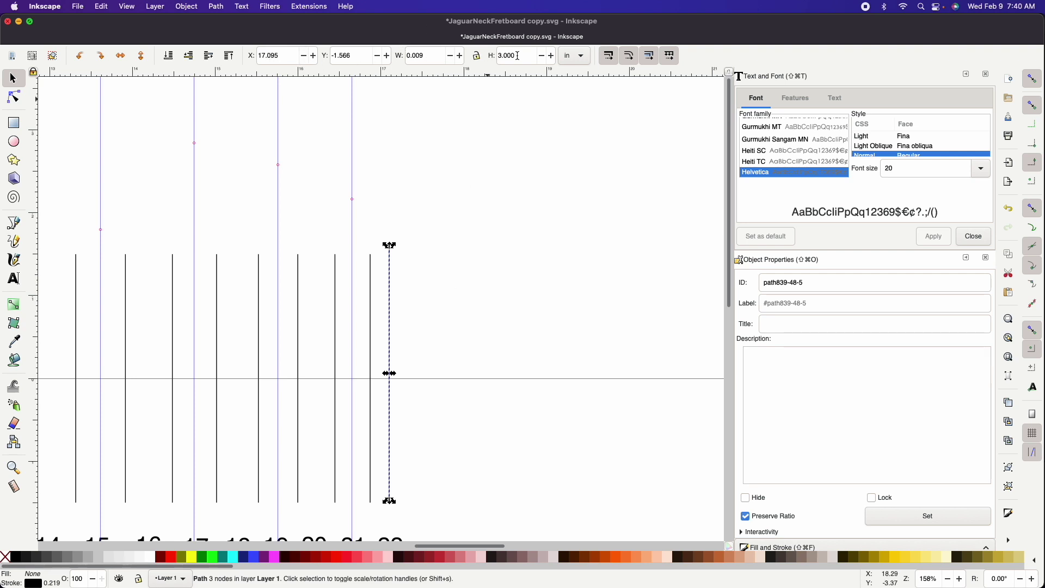
left_click_drag(517, 56, 500, 56)
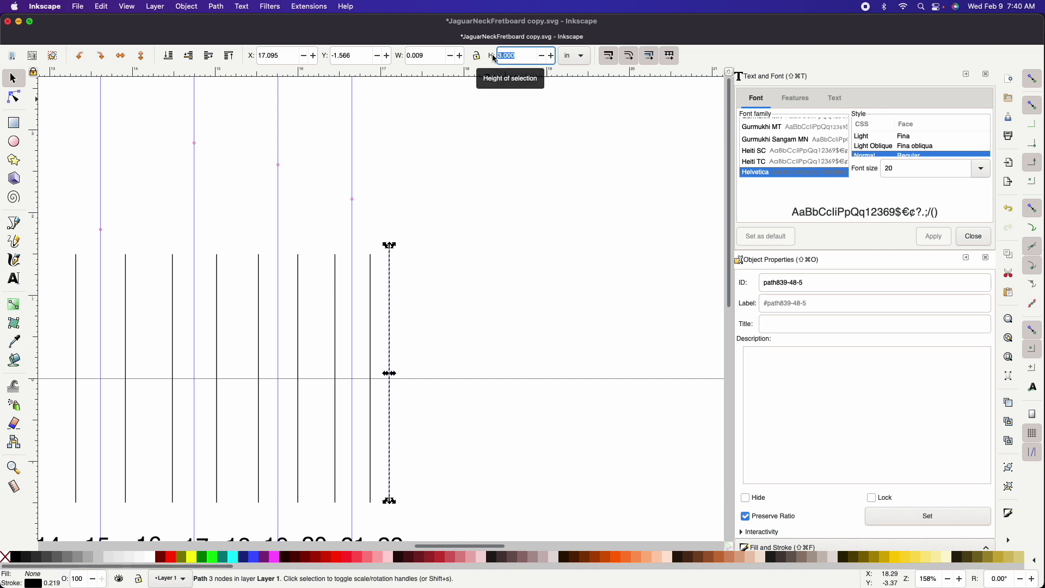
type("2")
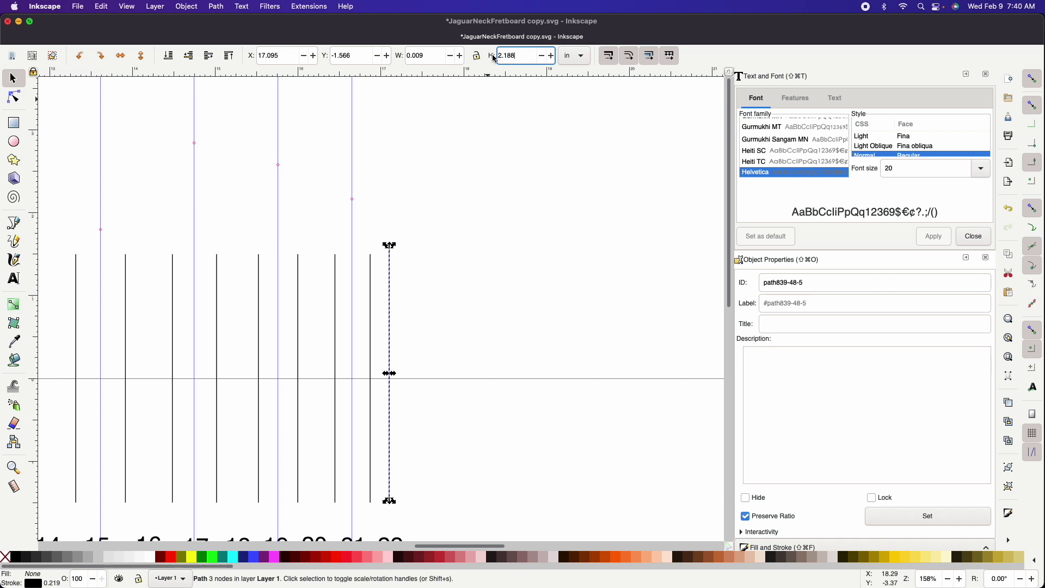
type(".188")
key("Return")
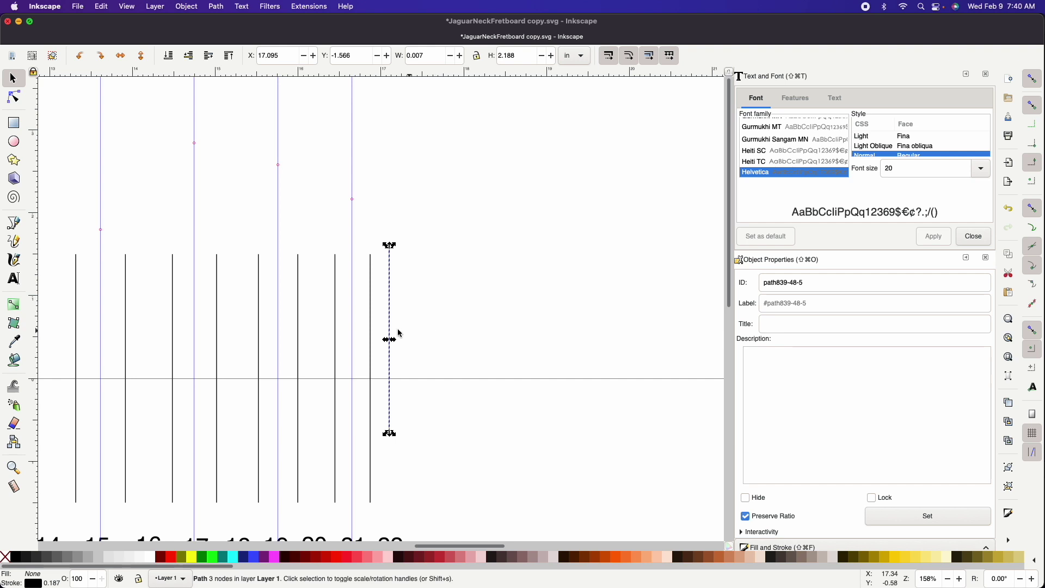
Step: Centre the copied line beyond the last fret on the horizontal guide and set its X position to 17.266 in
left_click_drag(390, 329, 390, 366)
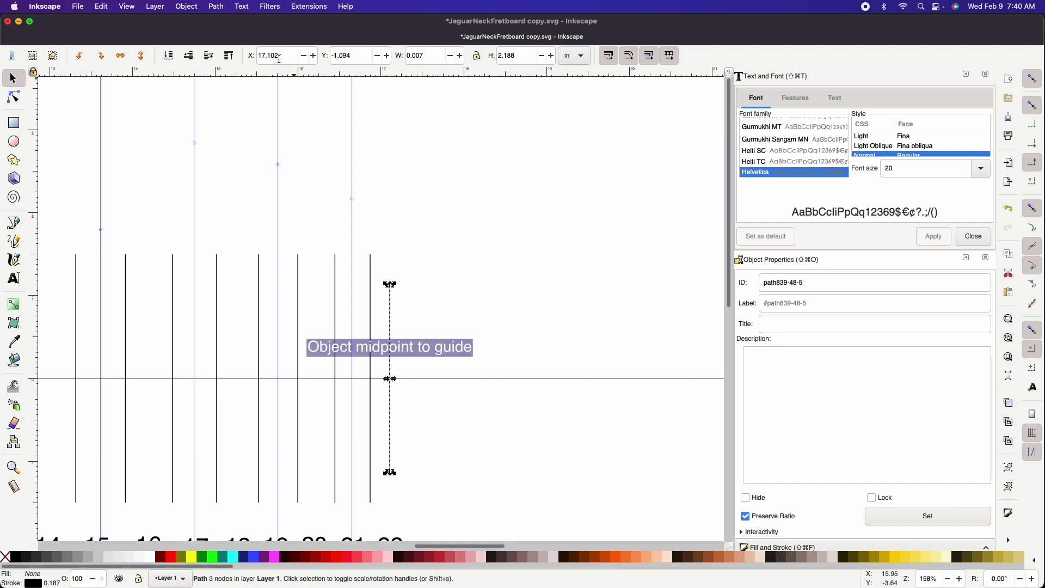
double_click(284, 57)
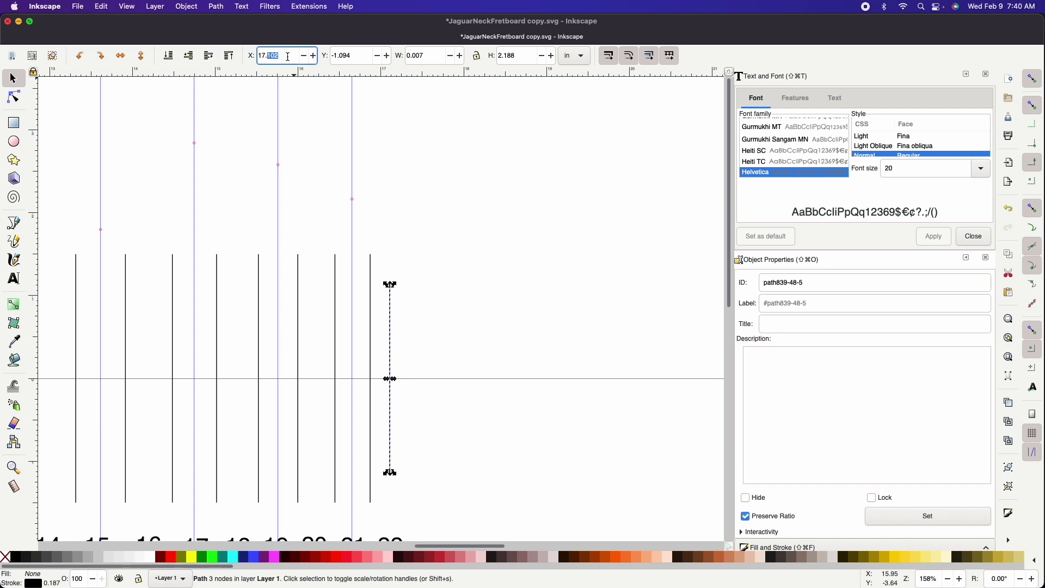
type("266")
key("Return")
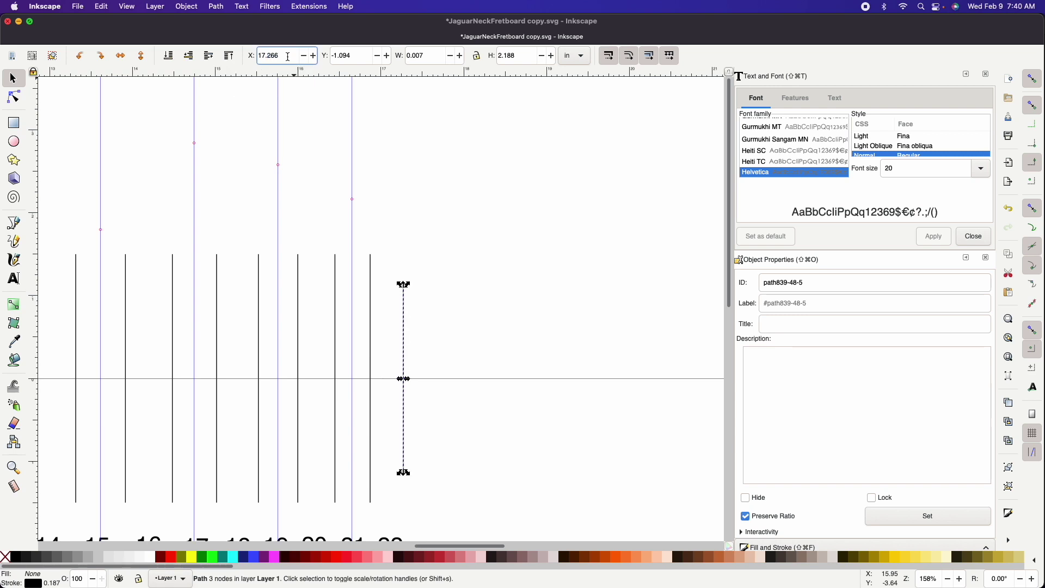
left_click(494, 484)
Step: Draw a straight path joining the upper endpoints of the two end lines to form the fretboard's upper tapered edge
scroll(479, 457, "left", 10)
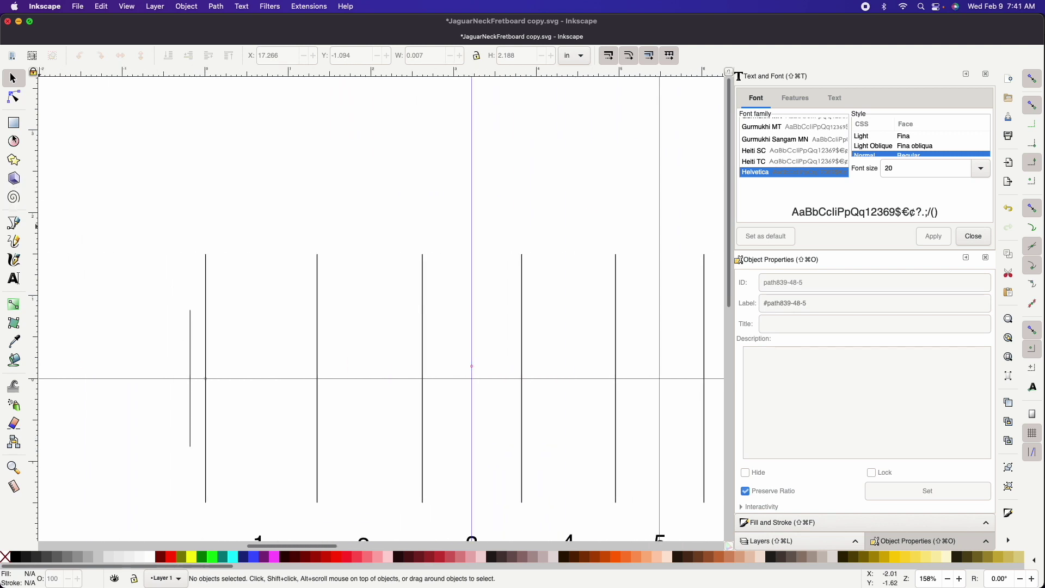
left_click(14, 223)
left_click(190, 311)
scroll(544, 319, "right", 20)
double_click(548, 288)
Step: Draw a straight path joining the lower endpoints of the two end lines to form the fretboard's lower tapered edge
scroll(264, 448, "left", 15)
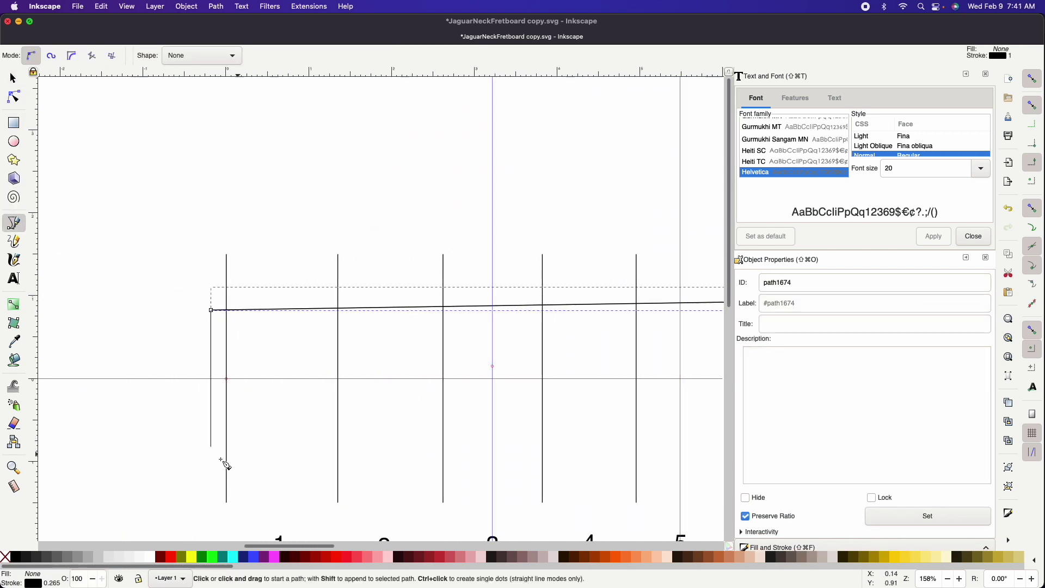
left_click(263, 448)
scroll(432, 455, "right", 15)
double_click(464, 471)
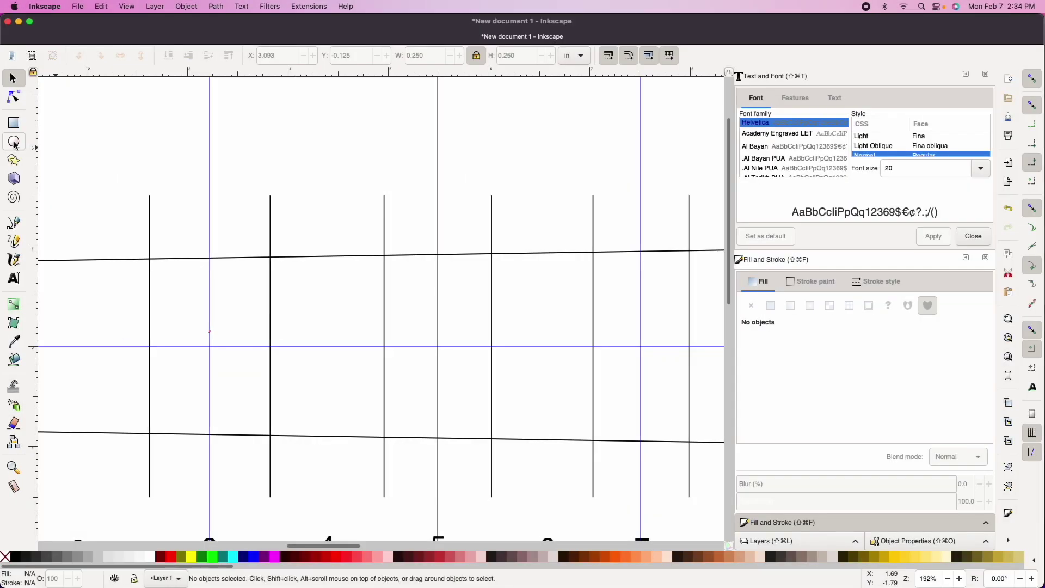
Step: Draw an inlay circle about 0.22 in across near the fret 3 guide and set its width and height to 0.25 in
left_click(13, 141)
left_click_drag(176, 308, 200, 332)
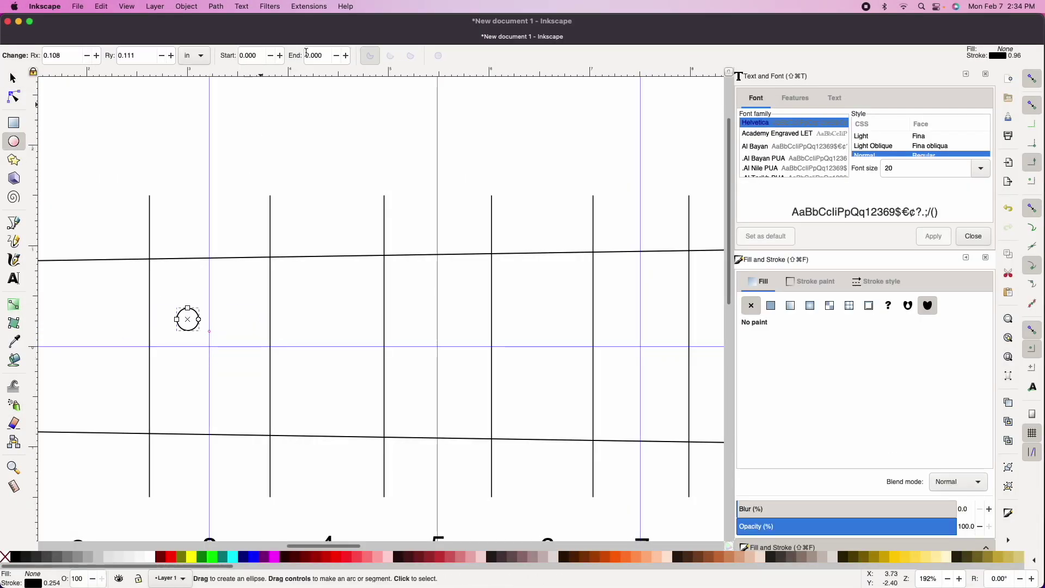
left_click(13, 78)
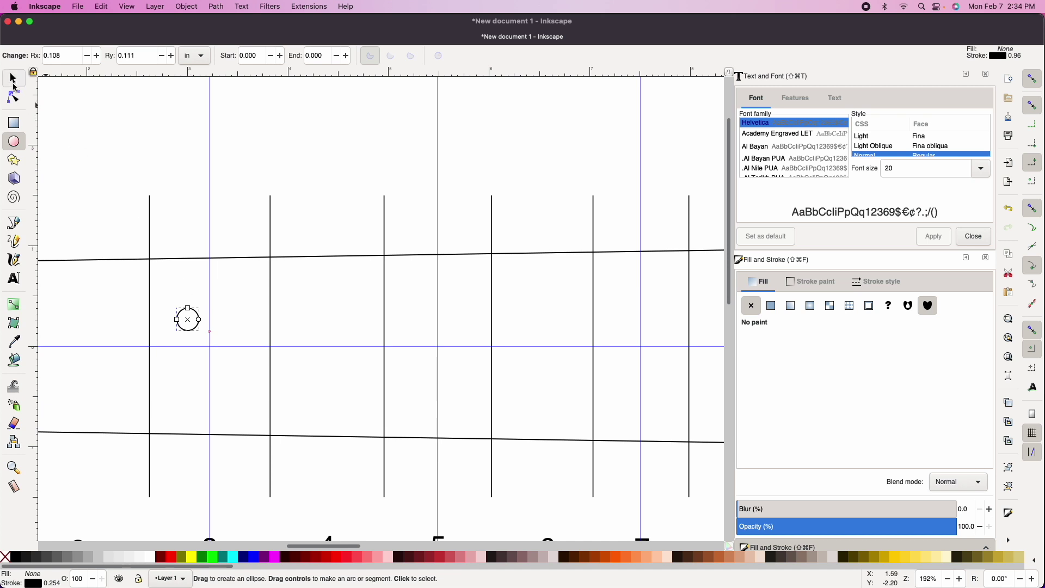
left_click_drag(415, 56, 426, 55)
type("5")
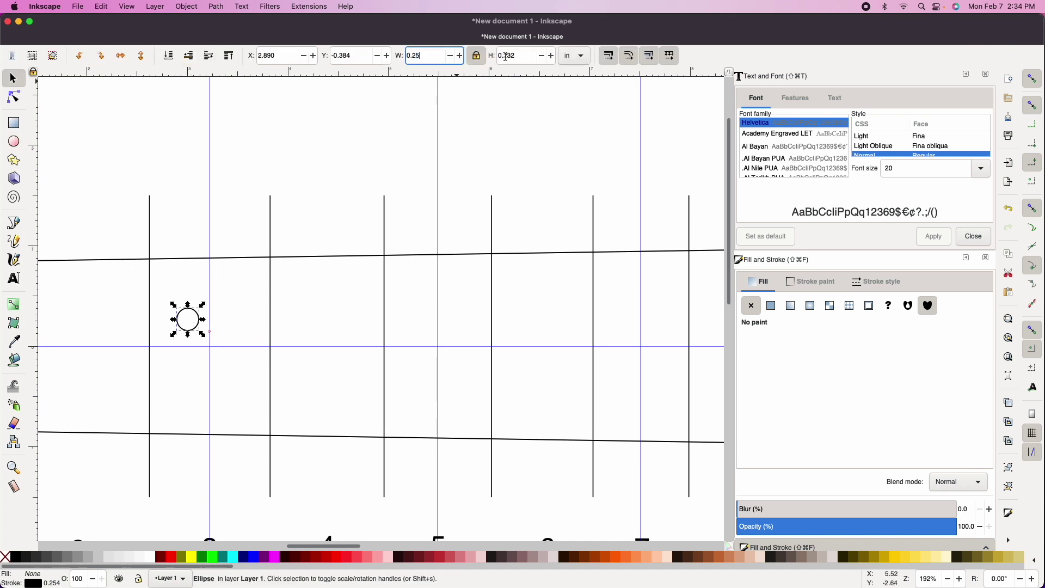
key("Tab")
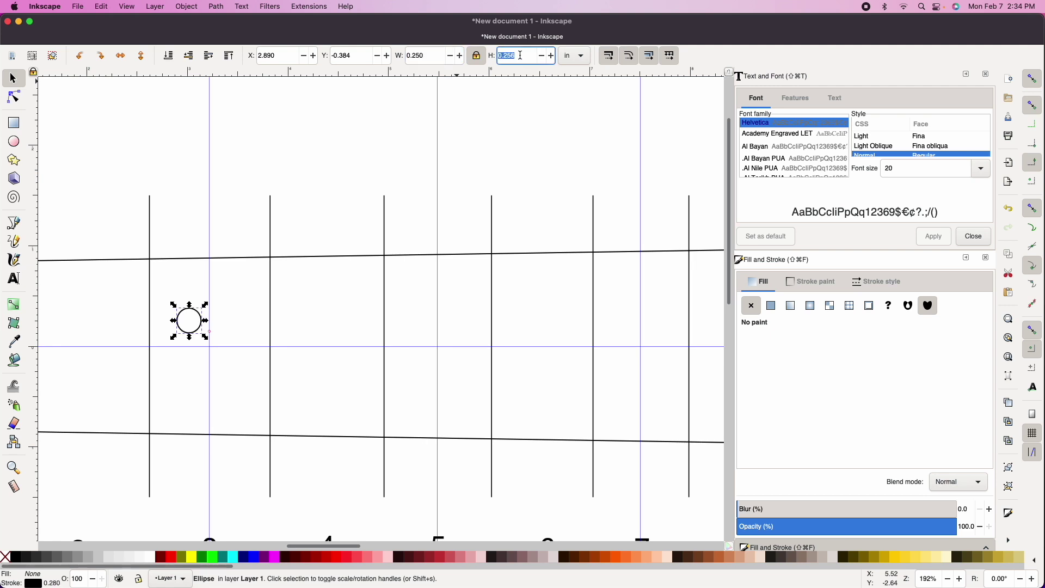
left_click(477, 55)
left_click(477, 55)
Step: Centre the circle on the fret 3 and horizontal guide intersection, and place copies at the intersections for frets 5, 7 and 9
left_click_drag(183, 330, 202, 356)
left_click_drag(246, 385, 474, 385)
scroll(446, 362, "right", 5)
key("super+v")
scroll(492, 381, "right", 4)
scroll(429, 353, "left", 6)
scroll(565, 373, "right", 4)
key("super+v")
Step: Paste two more inlay circles and centre them on the guide intersections at frets 15 and 17
scroll(589, 345, "right", 10)
scroll(560, 337, "right", 2)
key("super+v")
scroll(566, 322, "right", 2)
key("super+v")
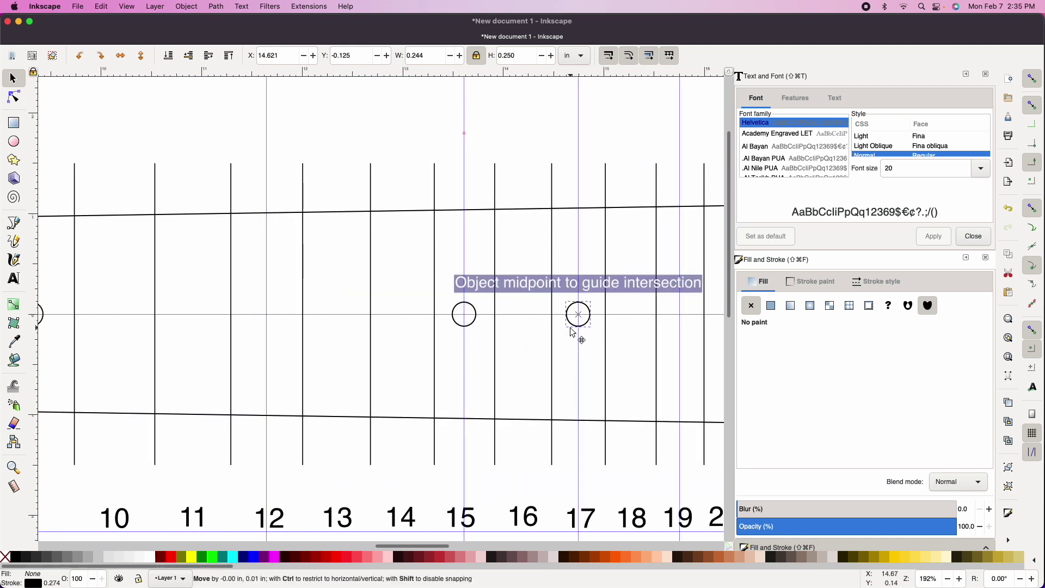
Step: Paste inlay circles centred on the guide intersections at frets 19 and 21
scroll(609, 320, "right", 2)
key("super+v")
scroll(631, 320, "right", 2)
key("super+v")
double_click(624, 325)
left_click(622, 351)
left_click(623, 326)
left_click(14, 79)
left_click_drag(621, 324, 622, 325)
left_click(562, 370)
Step: Measure the distance from the horizontal centre guide to the upper board edge along the fret 12 guide
scroll(350, 390, "down", 5)
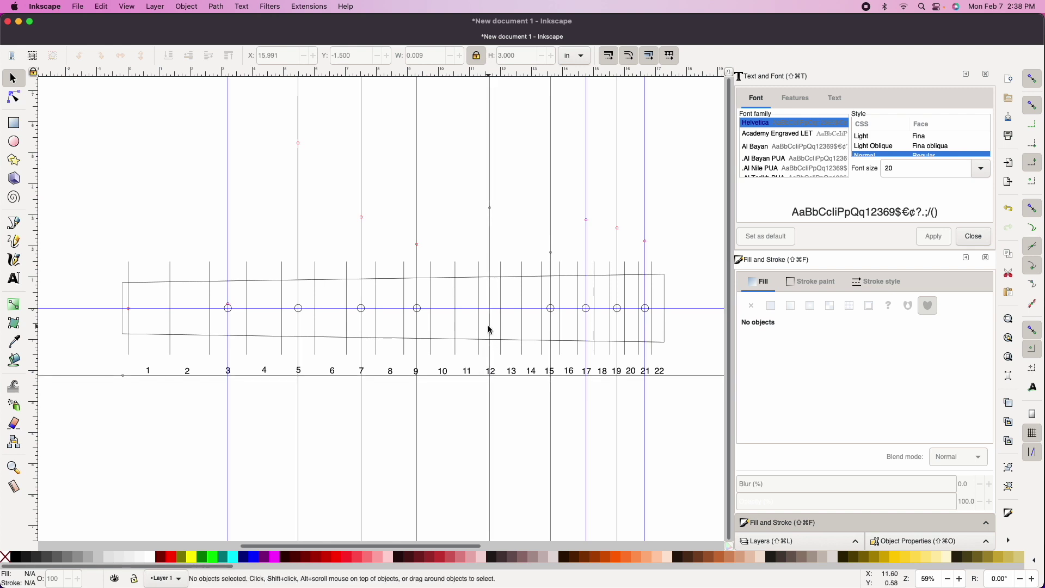
scroll(490, 329, "up", 5)
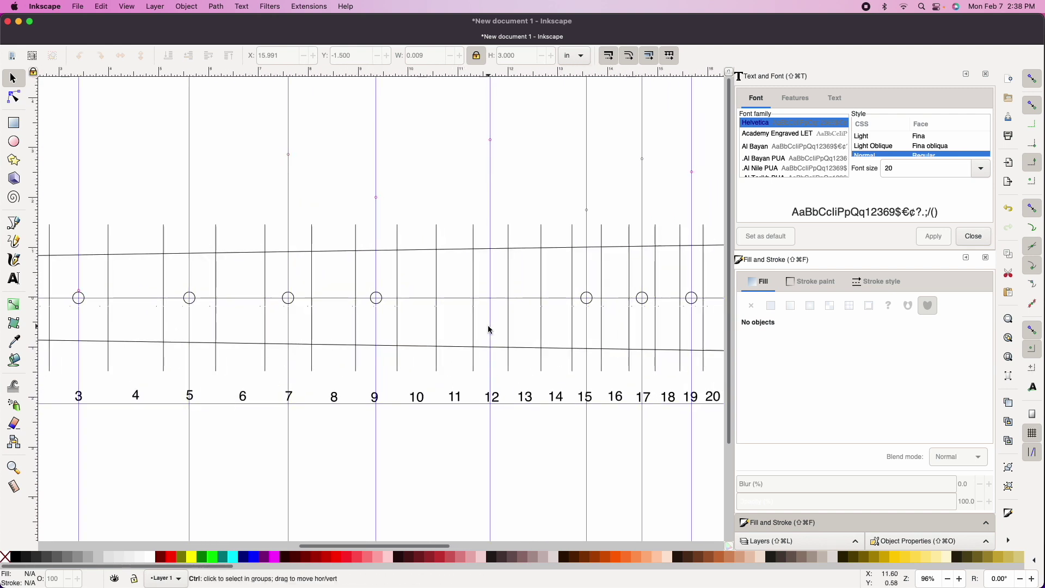
scroll(488, 330, "up", 3)
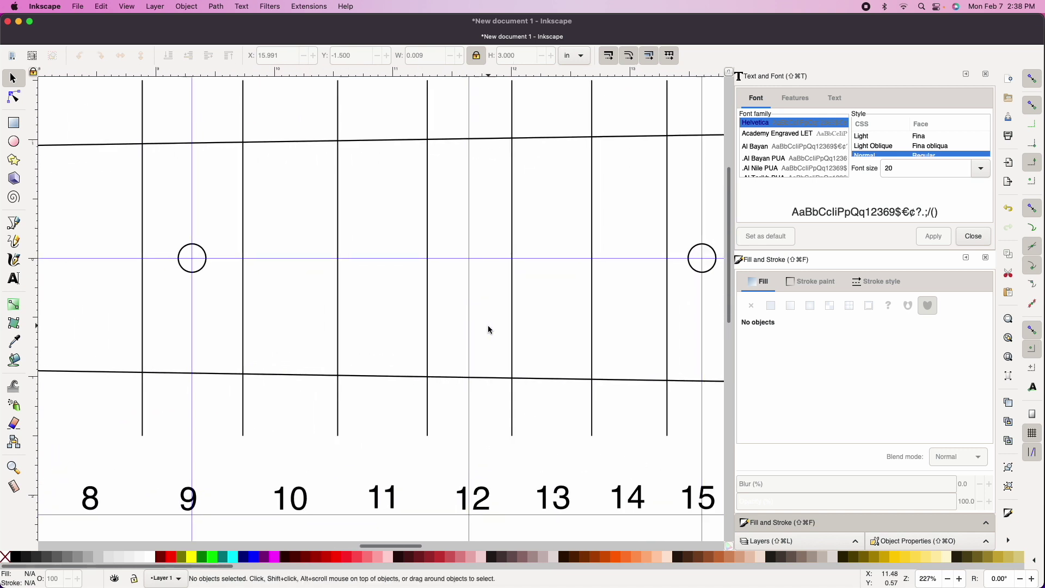
scroll(489, 329, "up", 3)
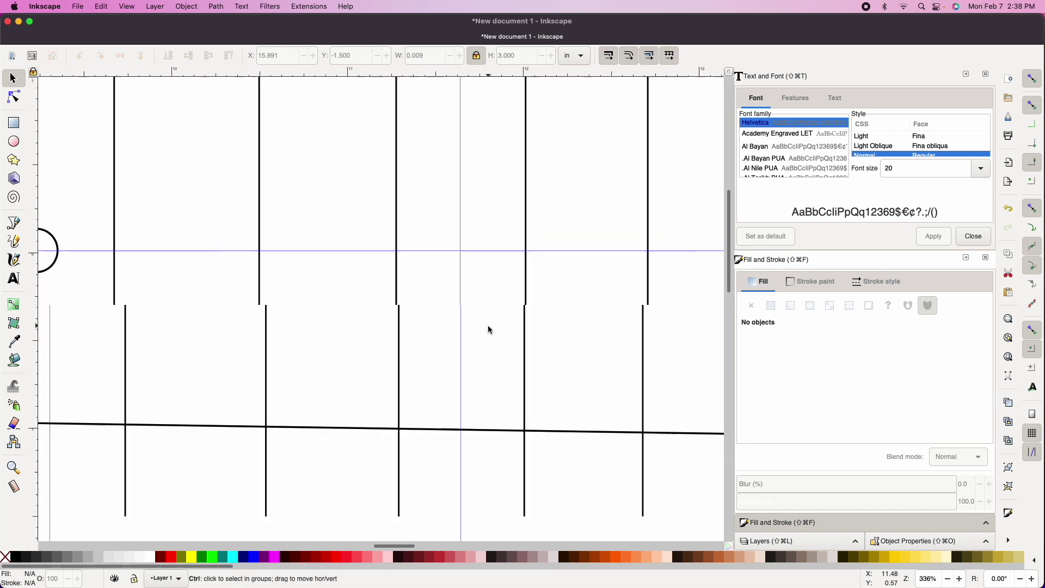
scroll(489, 329, "up", 1)
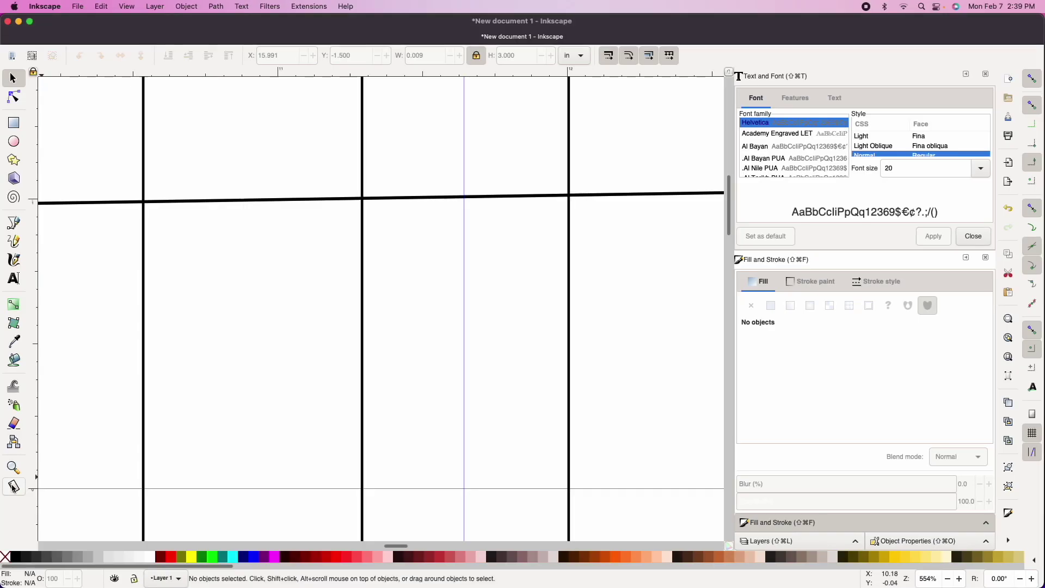
left_click(13, 487)
left_click_drag(466, 497, 463, 489)
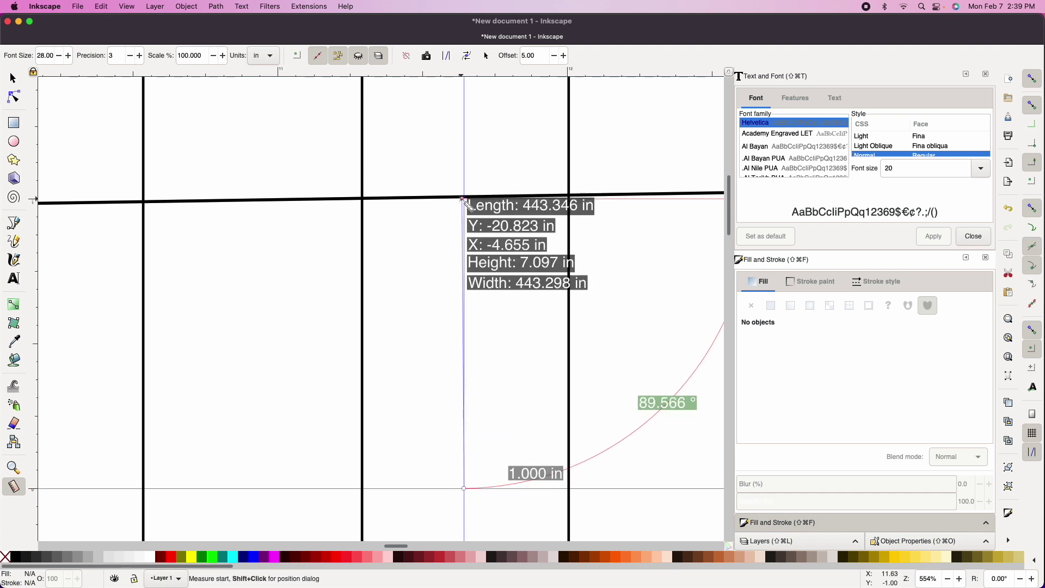
left_click_drag(463, 200, 463, 196)
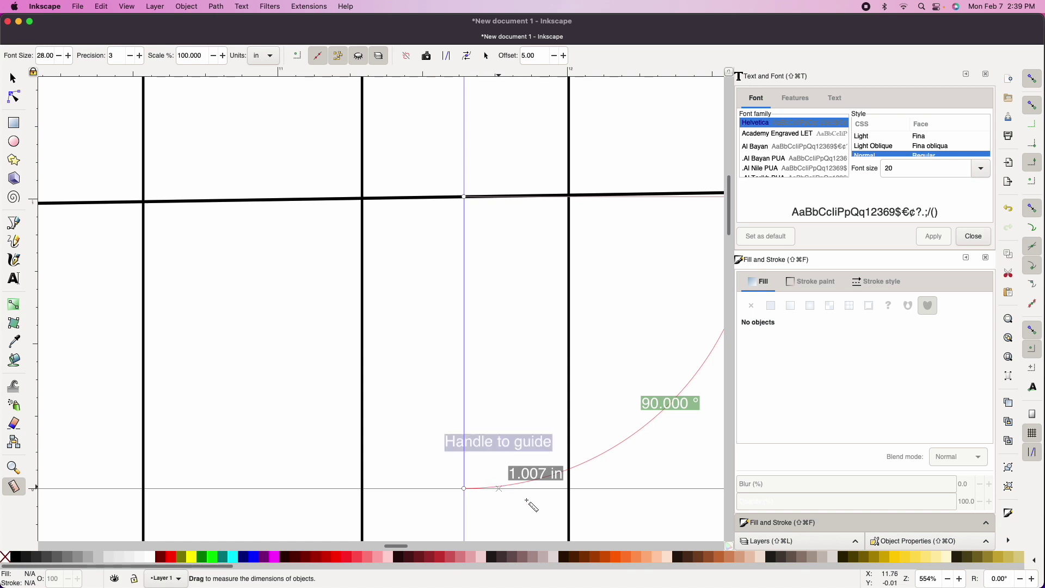
Step: Switch to Calculator, divide 1.07 by 2 and close the calculator
key("super+Tab")
type("1")
left_click(707, 374)
left_click(663, 299)
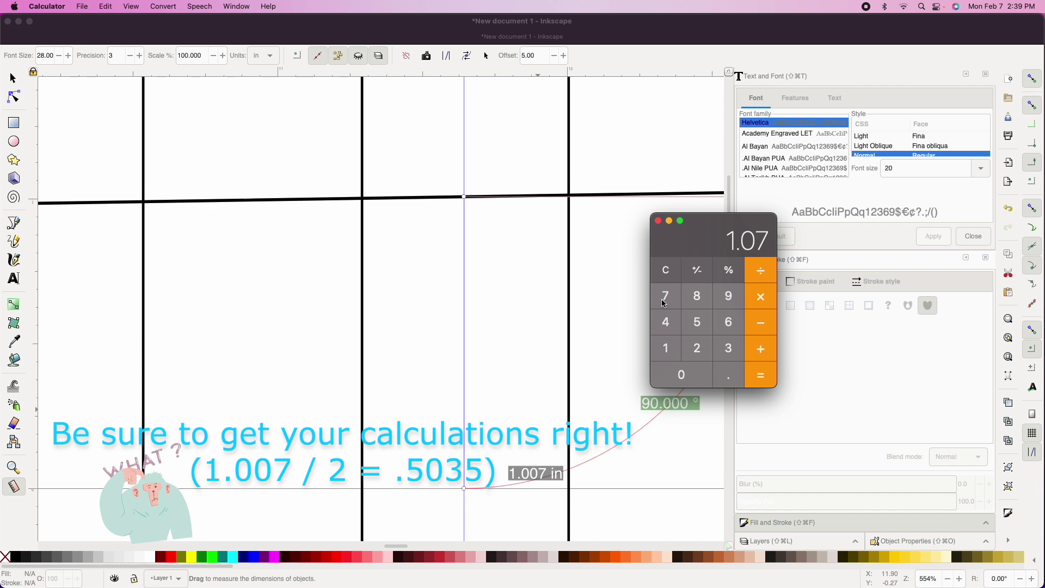
key("slash")
left_click(686, 355)
left_click(762, 378)
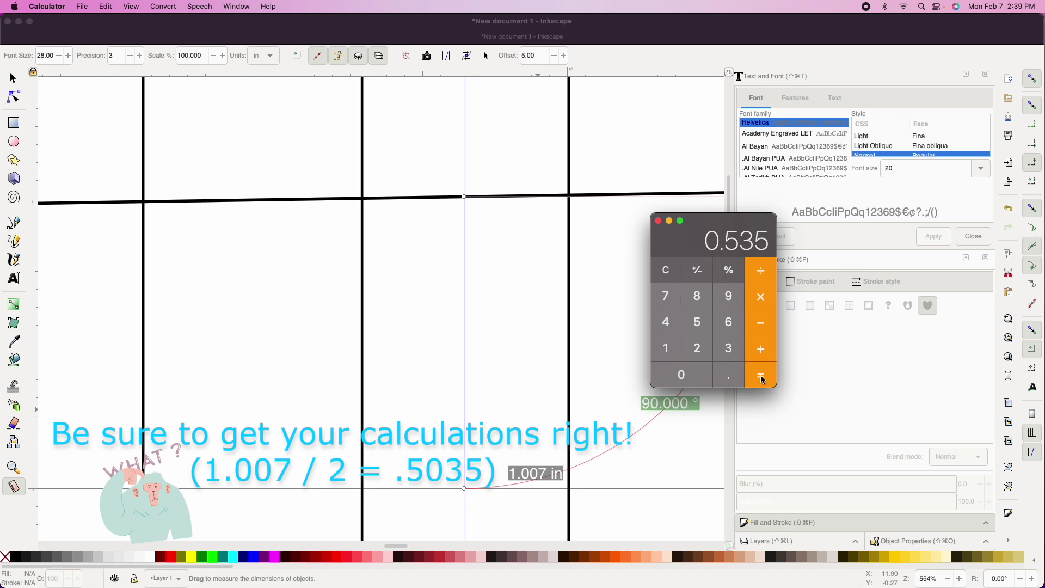
left_click(658, 220)
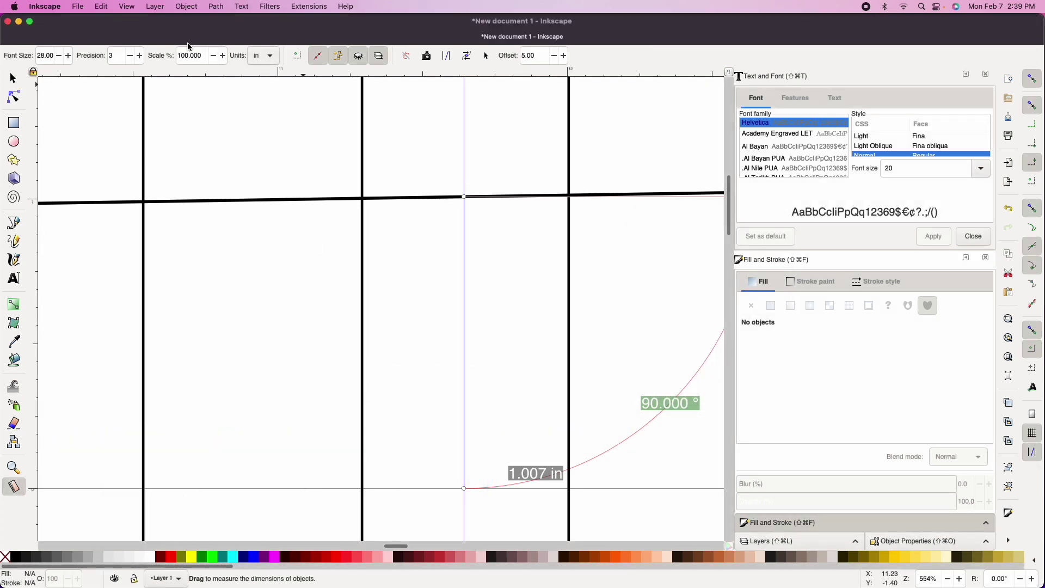
Step: Add a horizontal guide between the centre guide and the upper board edge and set its Y position to -0.535 in
left_click_drag(83, 73, 112, 345)
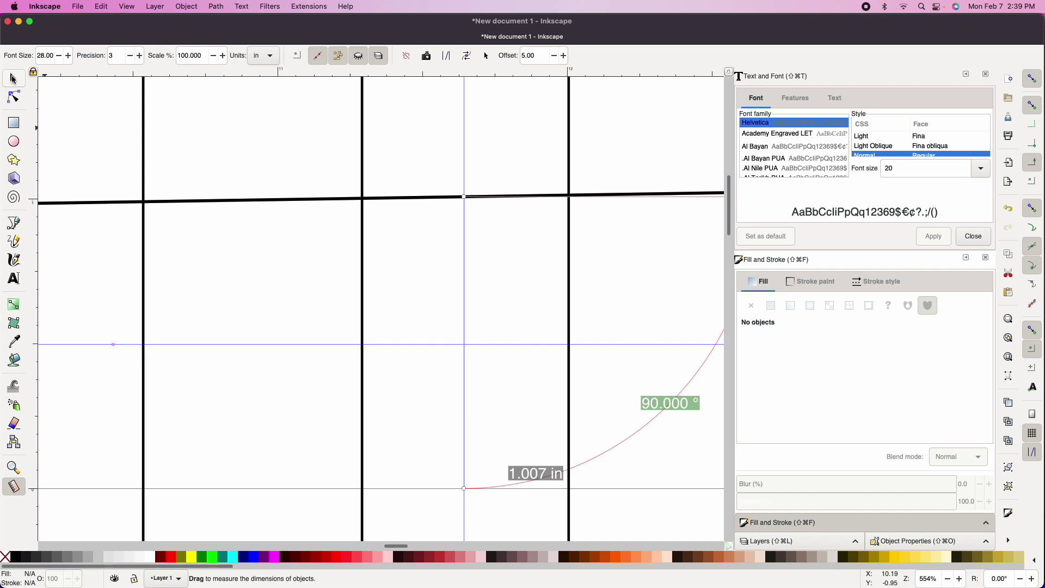
left_click(12, 82)
double_click(259, 347)
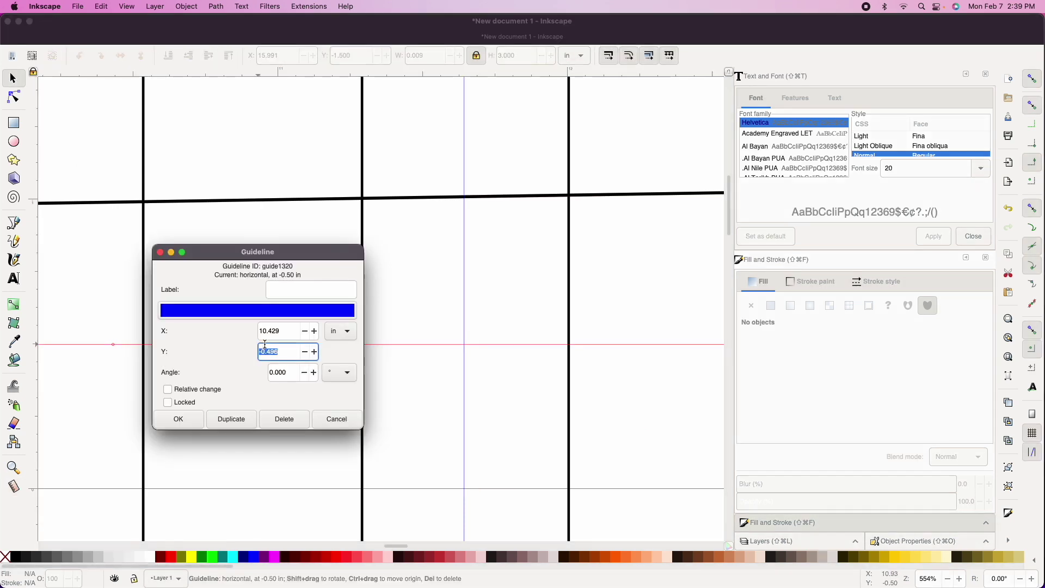
left_click(289, 352)
key("Return")
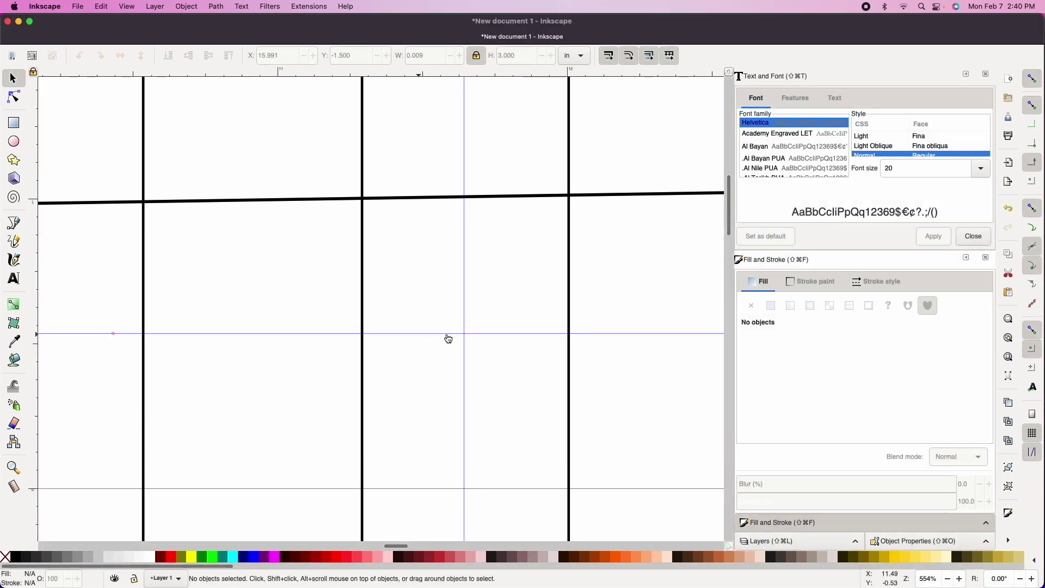
Step: Add a horizontal guide between the centre guide and the lower board edge and set its Y position to 0.535 in
scroll(388, 223, "down", 3)
scroll(388, 223, "down", 3)
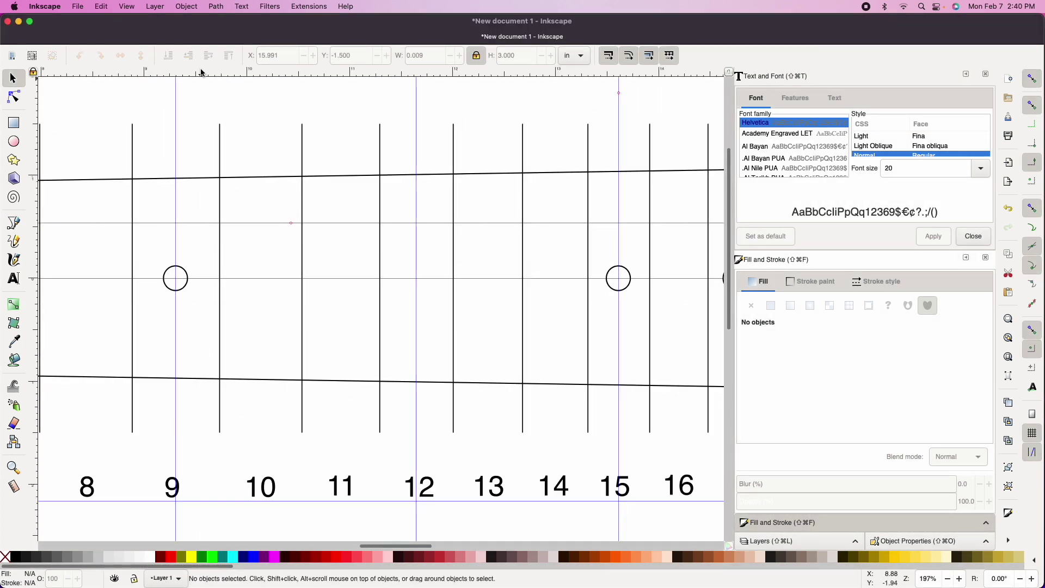
double_click(341, 329)
left_click(365, 334)
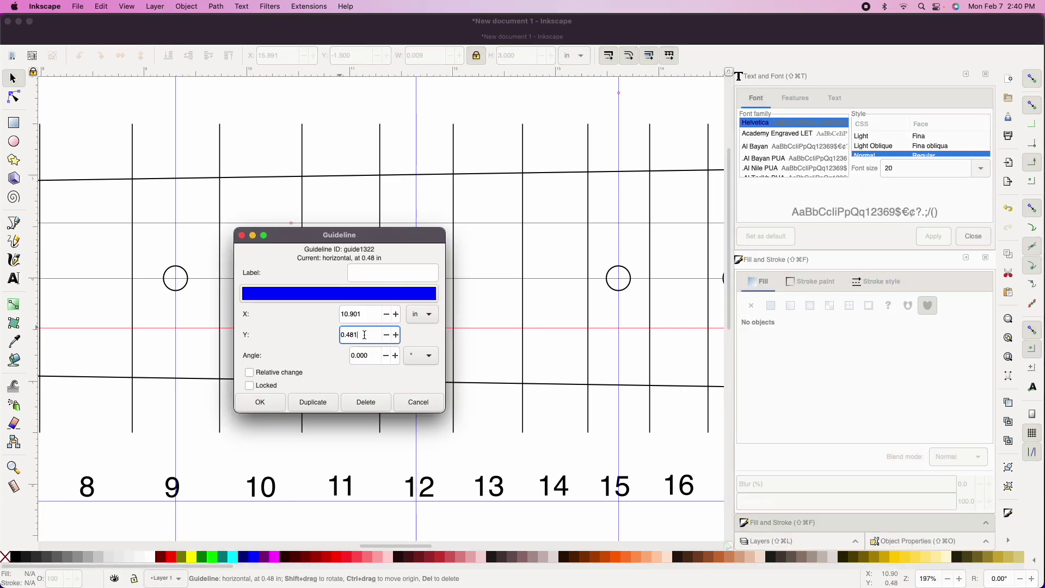
type("535")
key("Return")
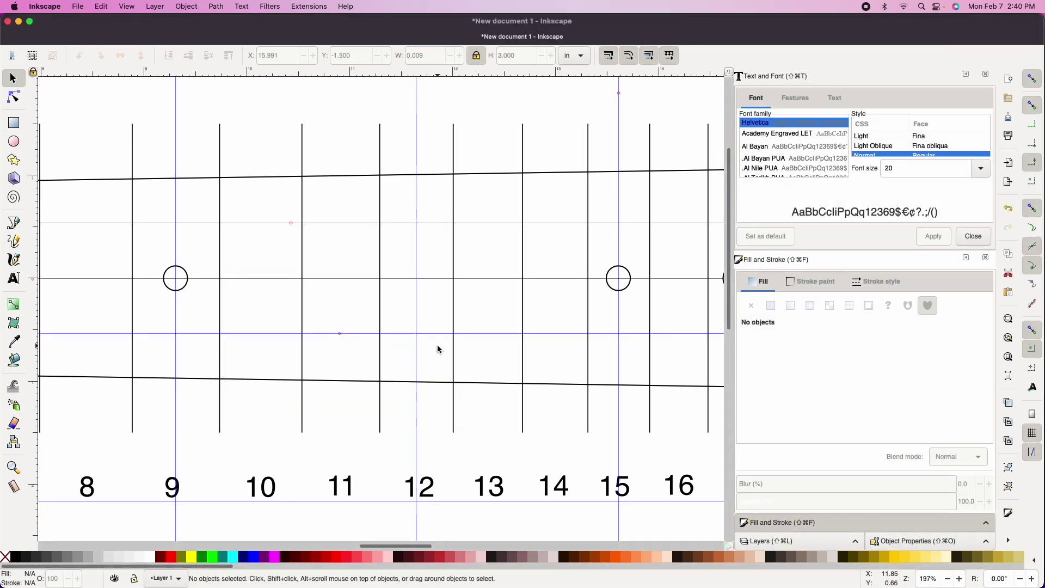
Step: Copy the fret 9 inlay circle and place two copies where the fret 12 guide crosses the two new horizontal guides
left_click(186, 286)
key("super+c")
key("super+v")
key("super+v")
left_click(400, 357)
Step: Hide all guides to leave only the fretboard drawing on the canvas
scroll(399, 358, "down", 4)
scroll(398, 359, "left", 2)
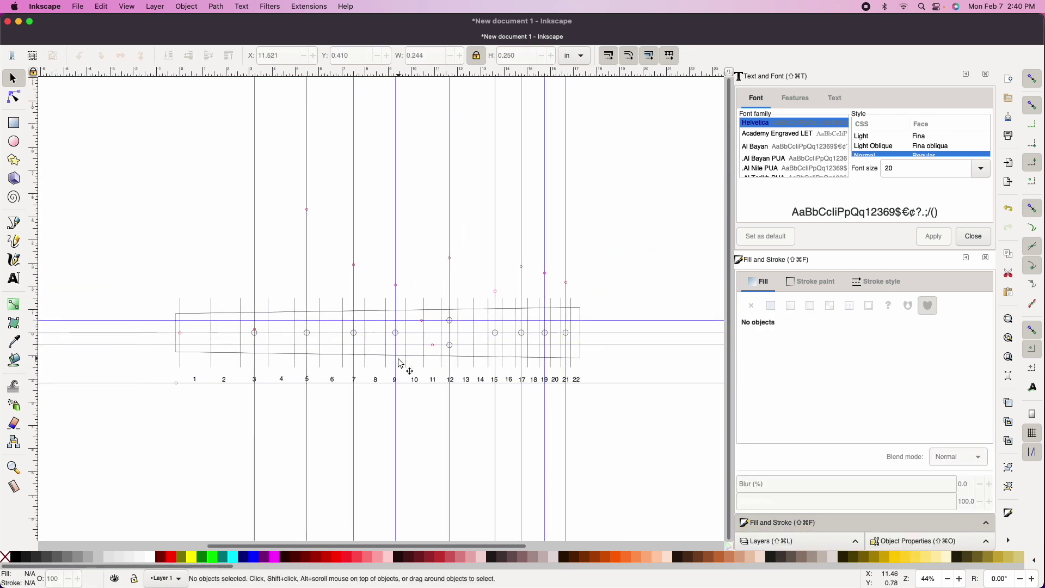
scroll(398, 357, "up", 2)
scroll(414, 381, "left", 1)
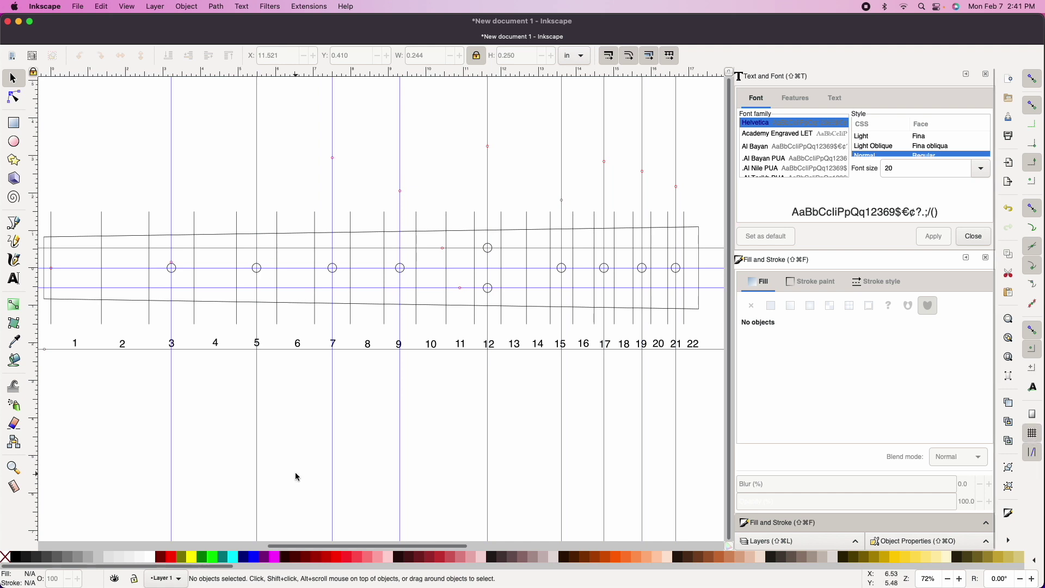
left_click(127, 7)
left_click(129, 142)
scroll(129, 143, "left", 1)
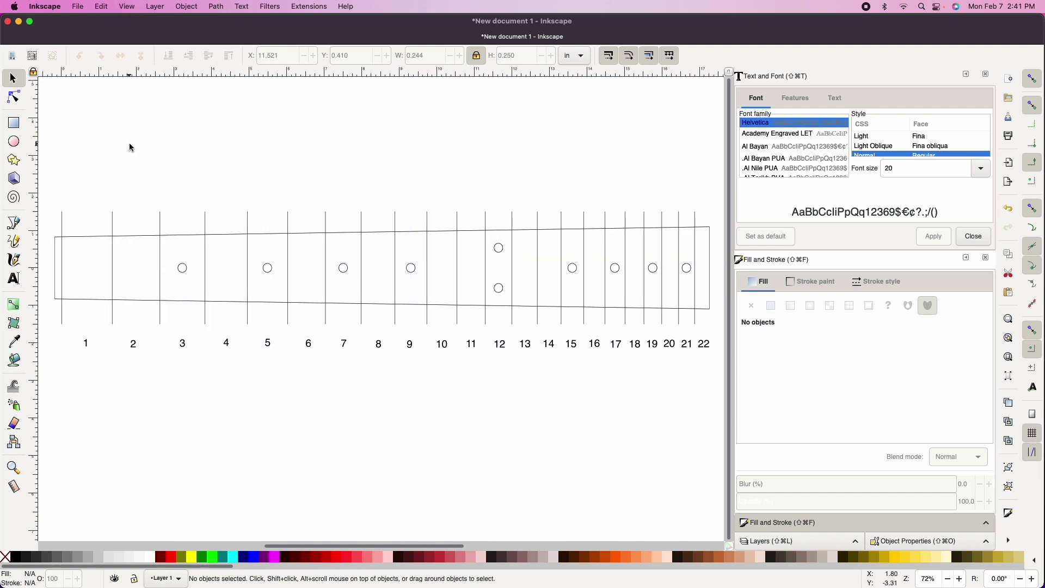